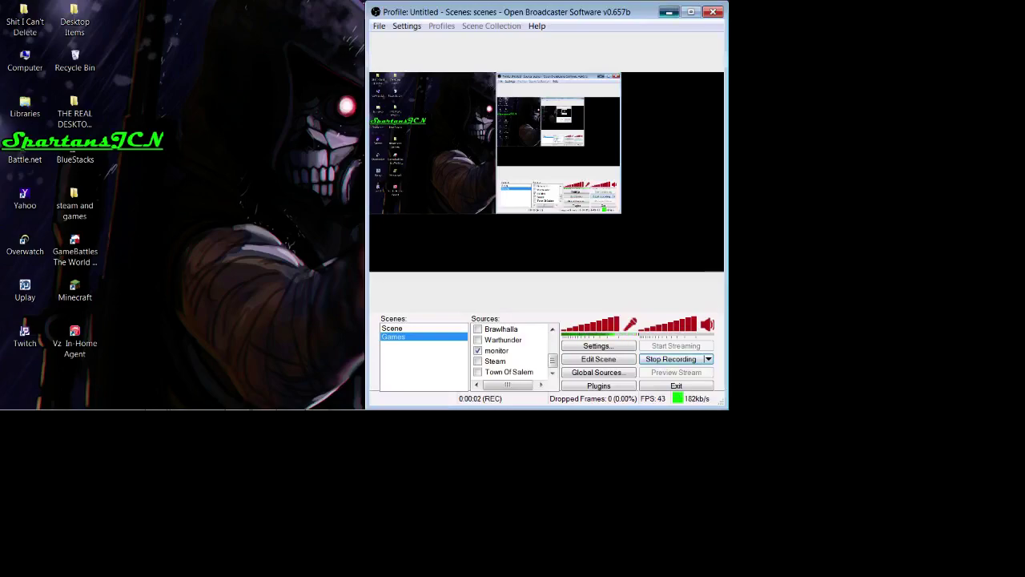
Minimize the recording software and switch to the GNU Image Manipulation Program.
{"action": "left_click", "coordinate": [669, 11]}
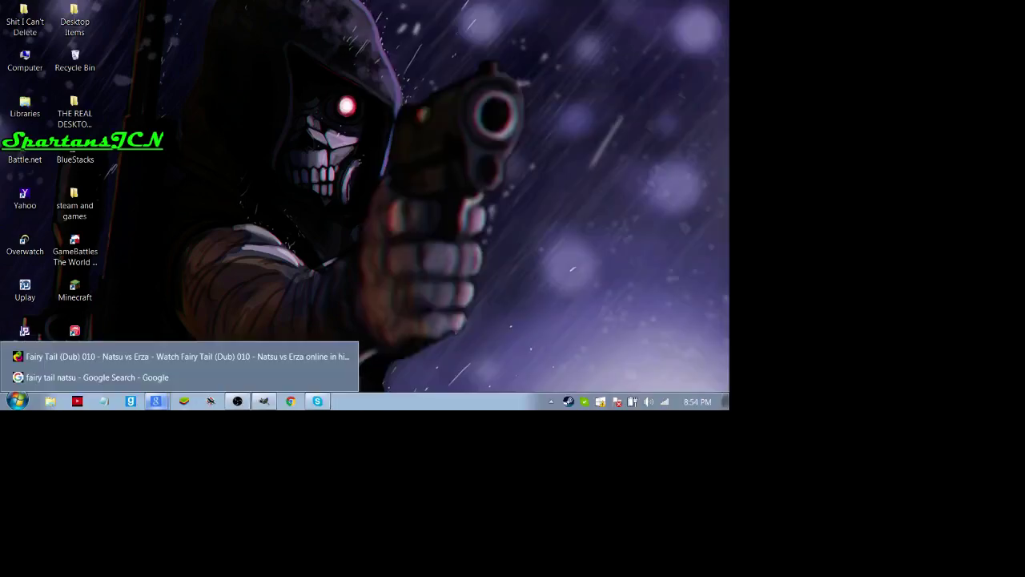
{"action": "mouse_move", "coordinate": [237, 401]}
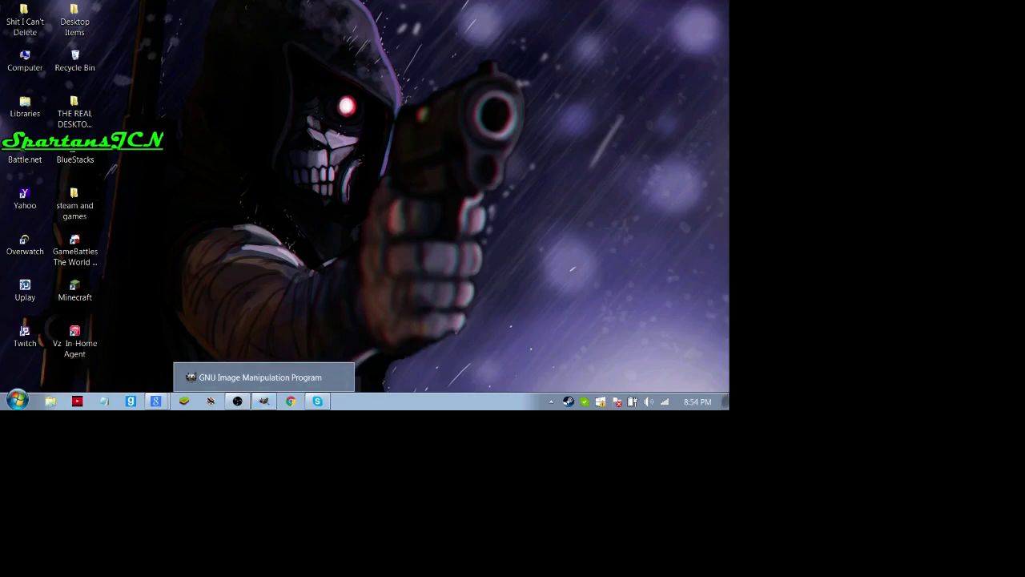
{"action": "left_click", "coordinate": [264, 401]}
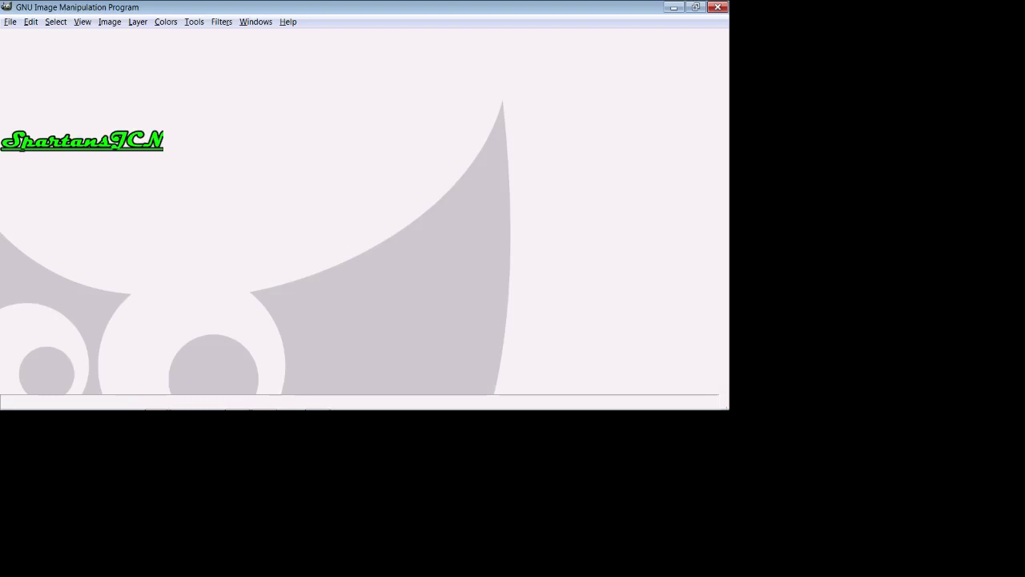
Set up a new image 500 px wide and 500 px high, filled with Transparency.
{"action": "key", "text": "ctrl+n"}
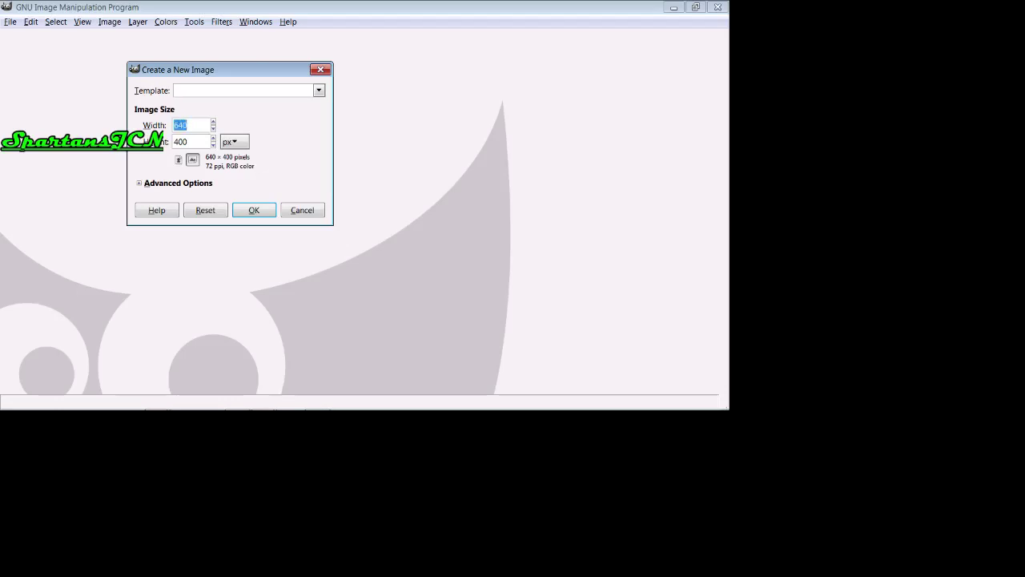
{"action": "key", "text": "BackSpace"}
{"action": "type", "text": "500"}
{"action": "key", "text": "Tab"}
{"action": "key", "text": "BackSpace"}
{"action": "type", "text": "500"}
{"action": "left_click", "coordinate": [178, 183]}
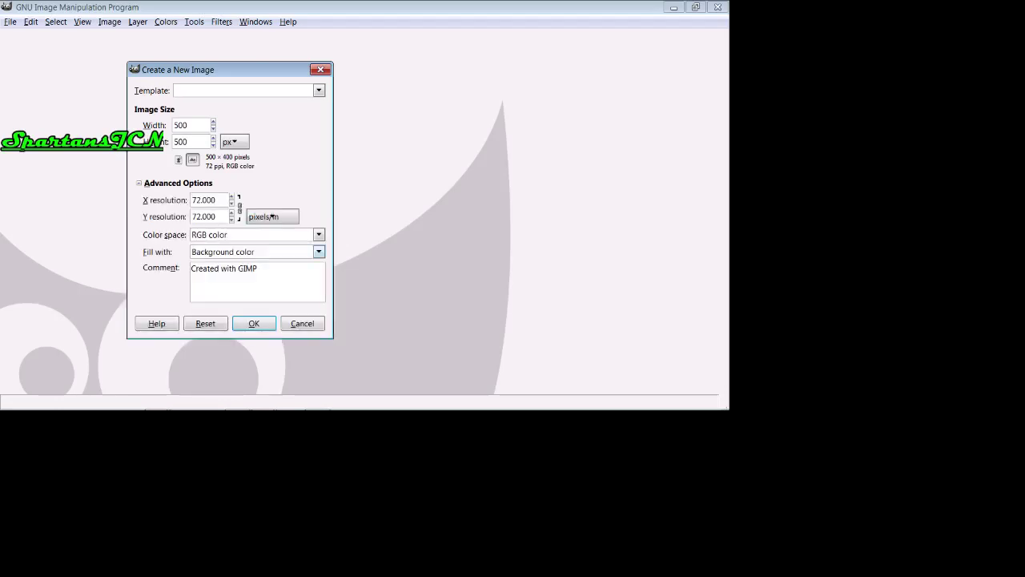
{"action": "left_click", "coordinate": [319, 252]}
{"action": "left_click", "coordinate": [240, 312]}
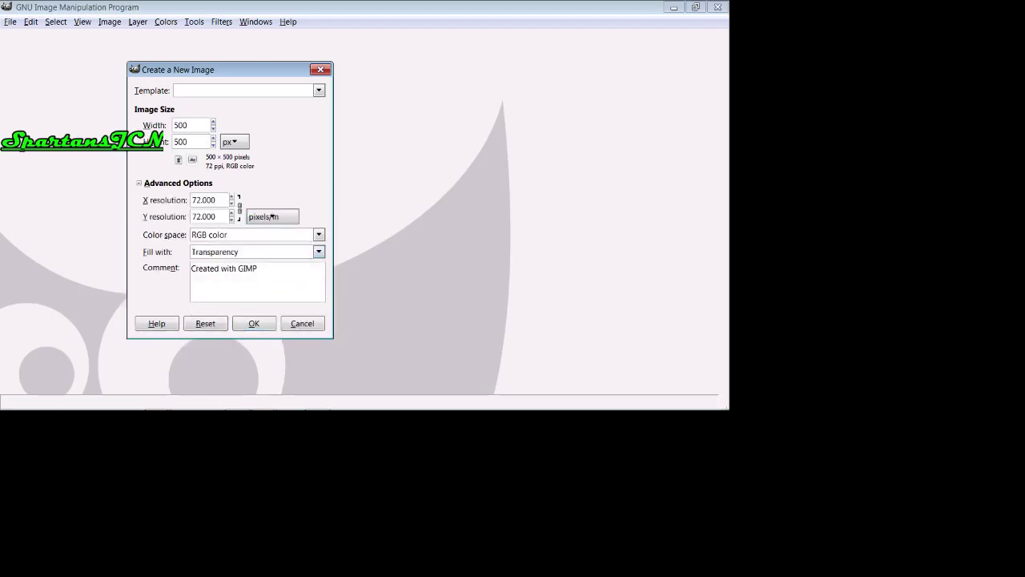
Look through the fill choices for the new image, keep Transparency and create the image.
{"action": "left_click", "coordinate": [319, 251]}
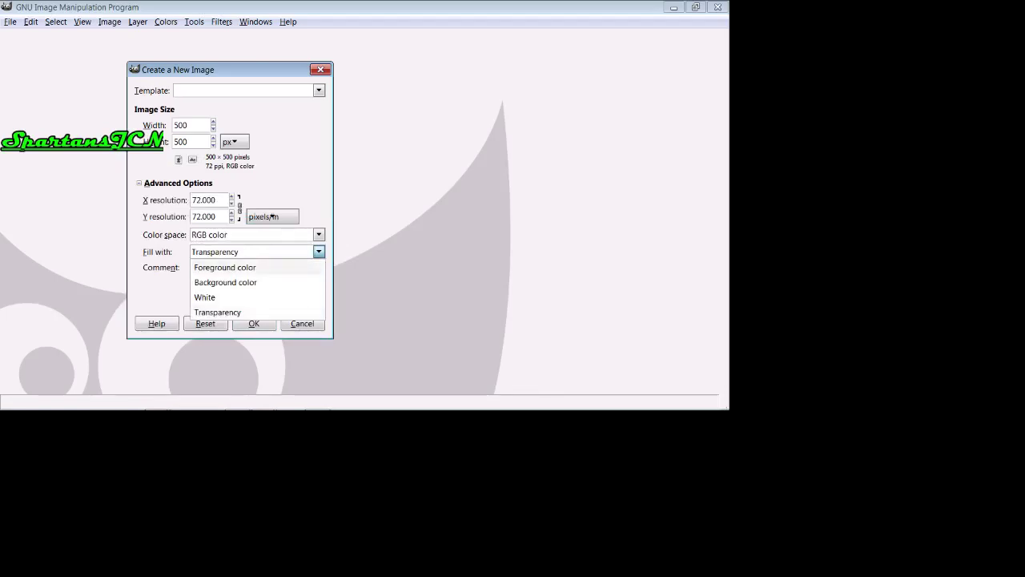
{"action": "key", "text": "Down"}
{"action": "key", "text": "Down"}
{"action": "key", "text": "Up"}
{"action": "key", "text": "Up"}
{"action": "key", "text": "Down"}
{"action": "key", "text": "Down"}
{"action": "key", "text": "Down"}
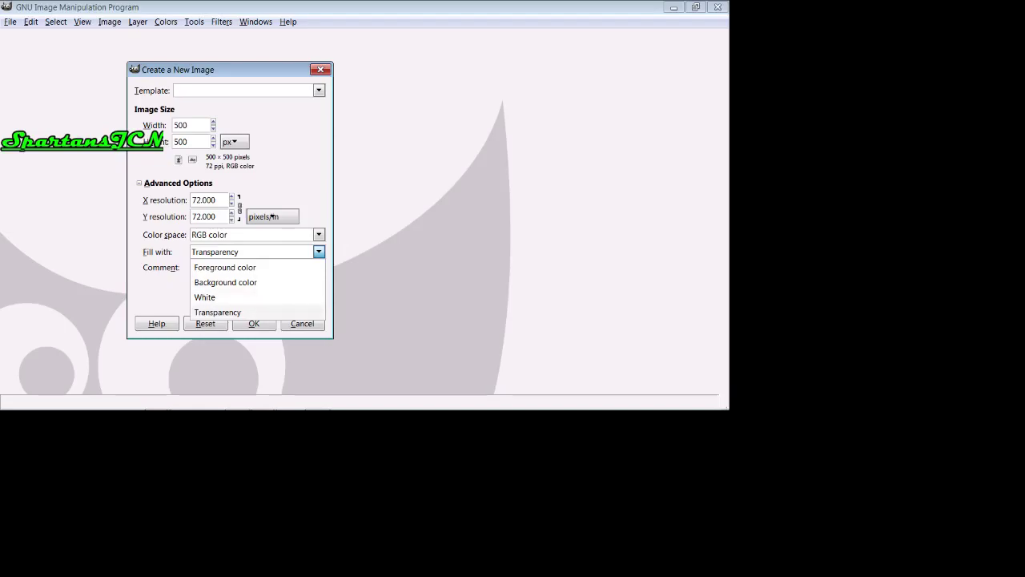
{"action": "key", "text": "Up"}
{"action": "key", "text": "Up"}
{"action": "key", "text": "Up"}
{"action": "key", "text": "Escape"}
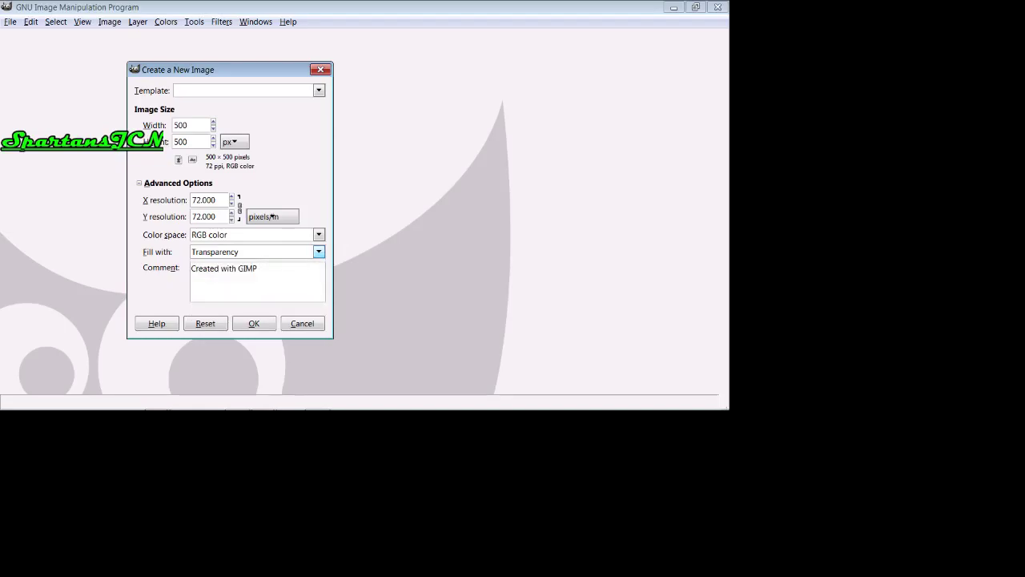
{"action": "key", "text": "Return"}
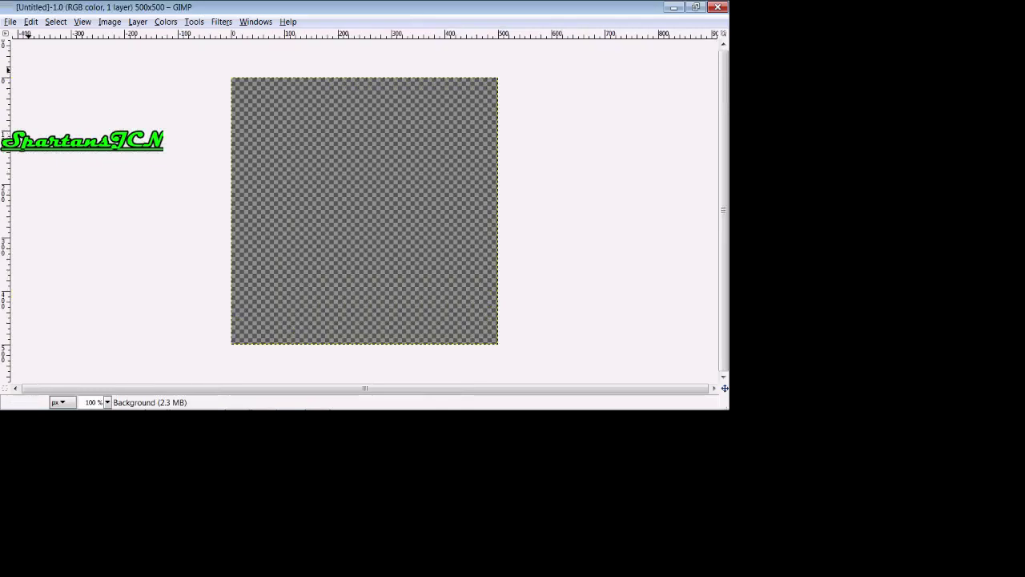
Show the toolbox beside the empty canvas.
{"action": "left_click", "coordinate": [10, 22]}
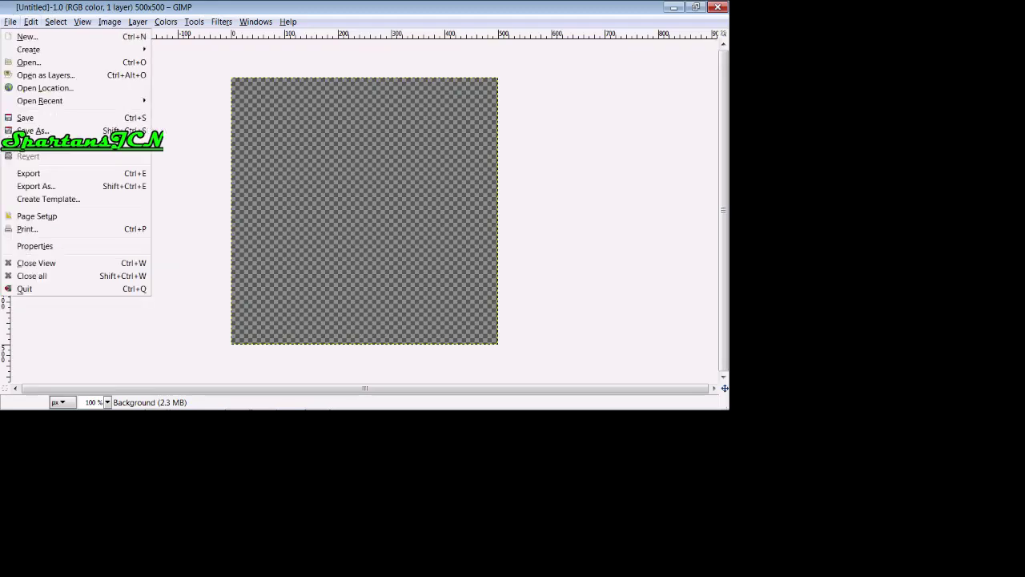
{"action": "mouse_move", "coordinate": [82, 22]}
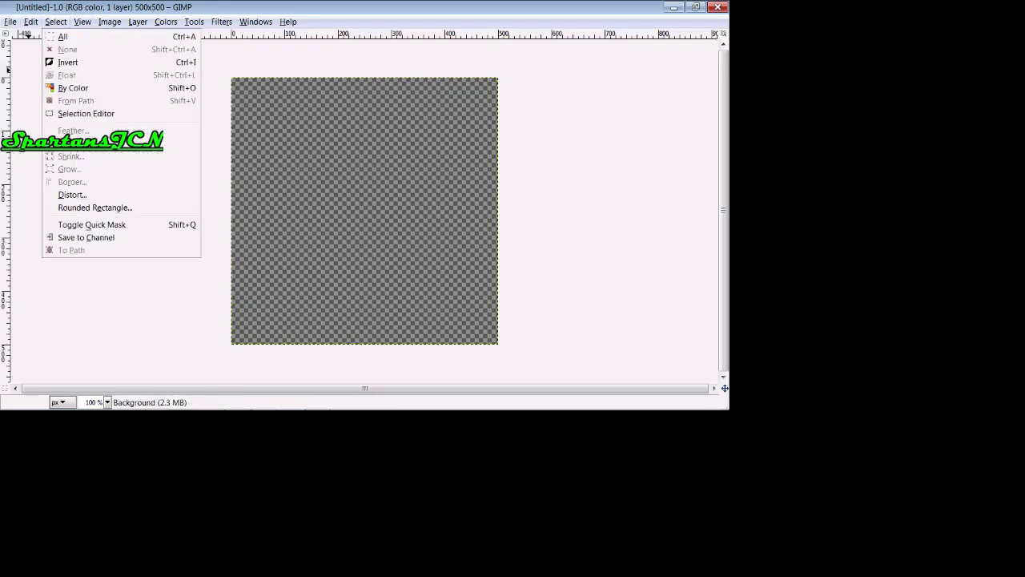
{"action": "left_click", "coordinate": [256, 22]}
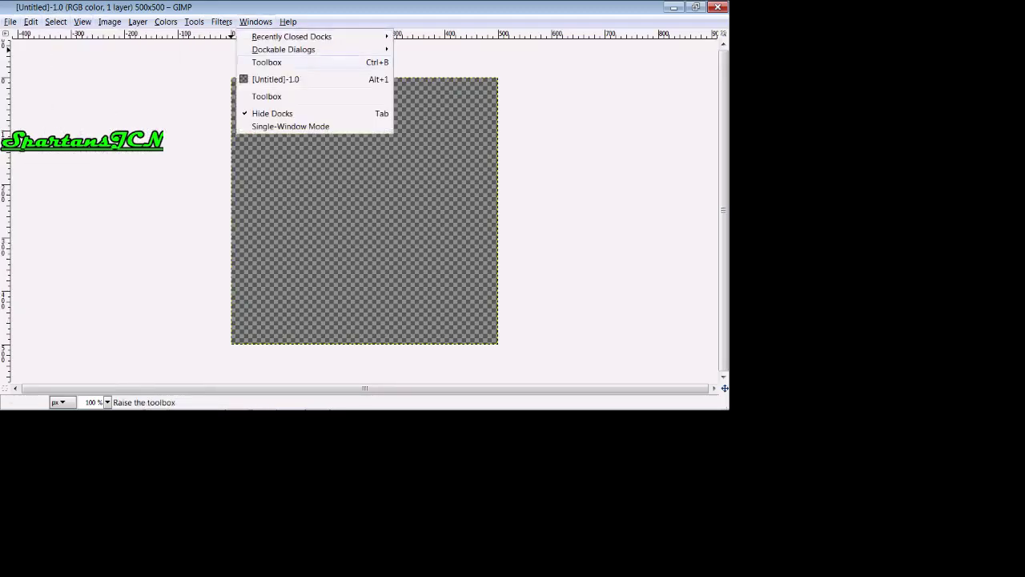
{"action": "left_click", "coordinate": [264, 62]}
Open the Tool Options dialog and place it next to the toolbox.
{"action": "left_click", "coordinate": [256, 22]}
{"action": "mouse_move", "coordinate": [304, 49]}
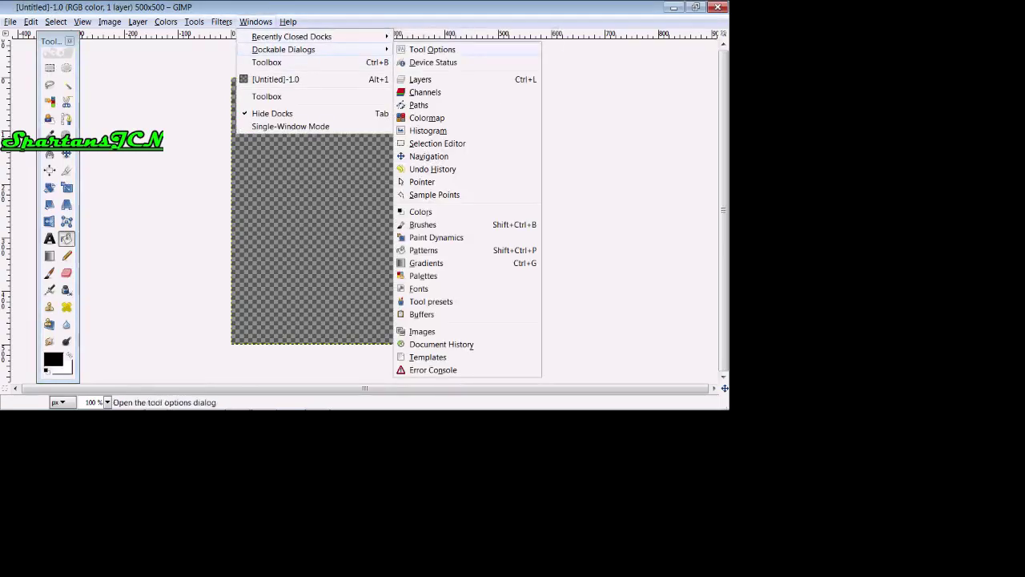
{"action": "left_click", "coordinate": [407, 49]}
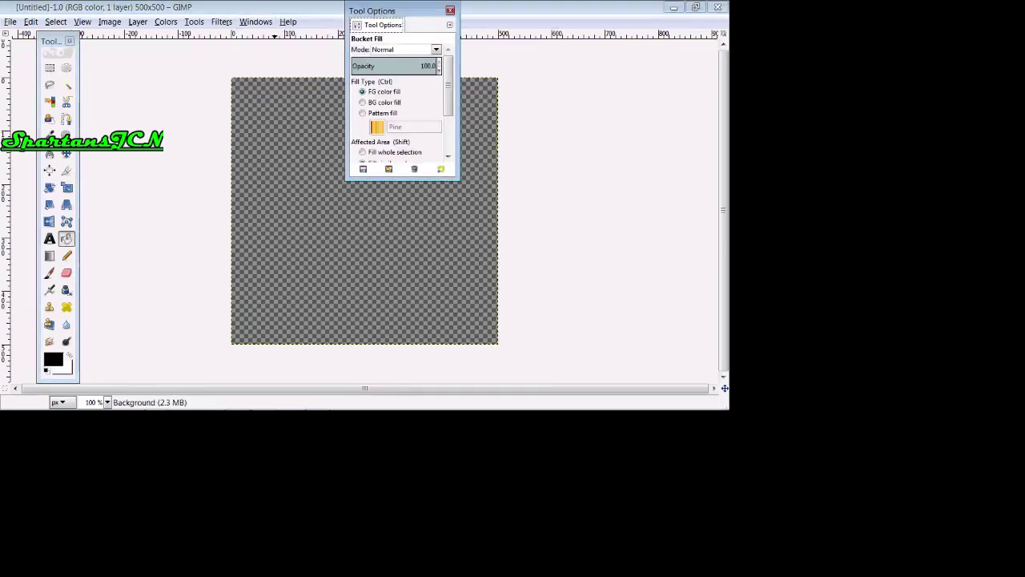
{"action": "left_click_drag", "start_coordinate": [385, 10], "coordinate": [125, 24]}
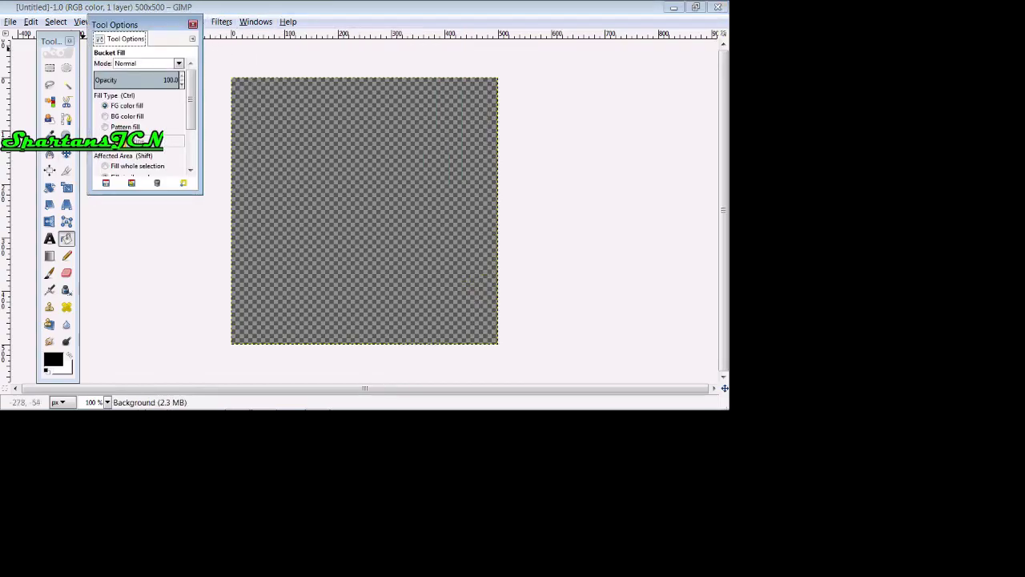
Open the Tool Presets dialog, place it beside the canvas and look through the listed presets.
{"action": "left_click", "coordinate": [255, 21]}
{"action": "mouse_move", "coordinate": [283, 49]}
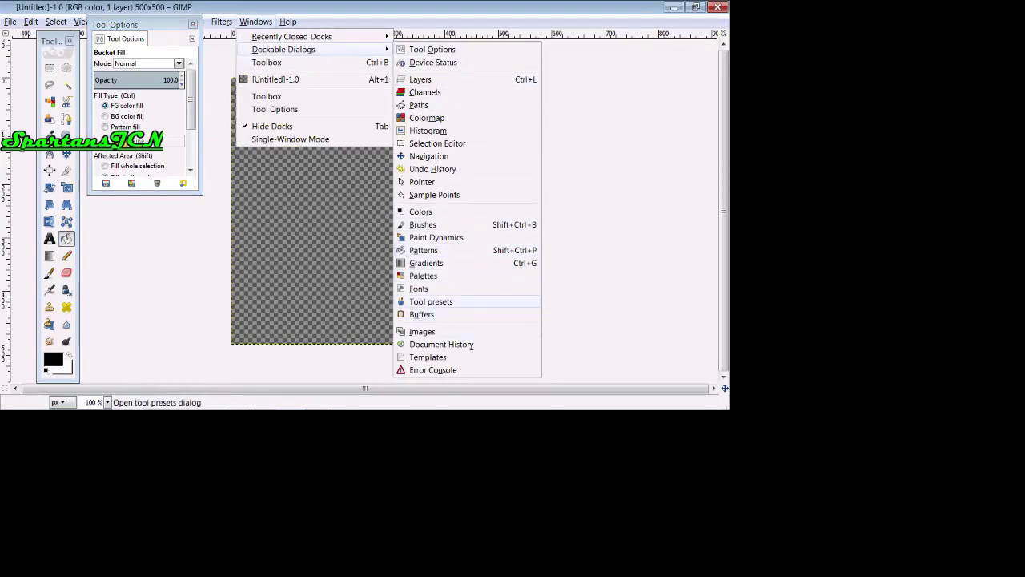
{"action": "left_click", "coordinate": [431, 302]}
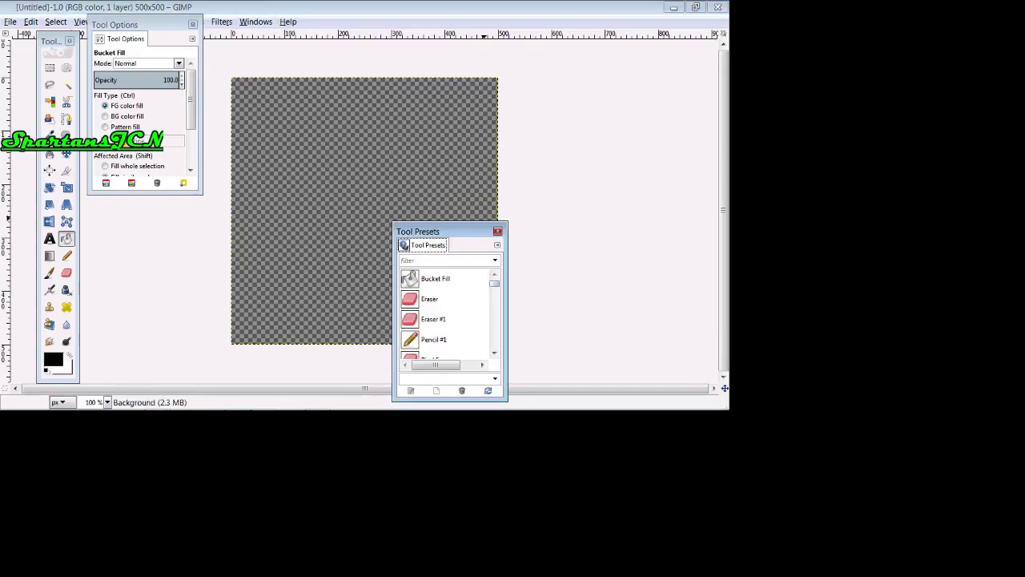
{"action": "left_click_drag", "start_coordinate": [433, 231], "coordinate": [592, 103]}
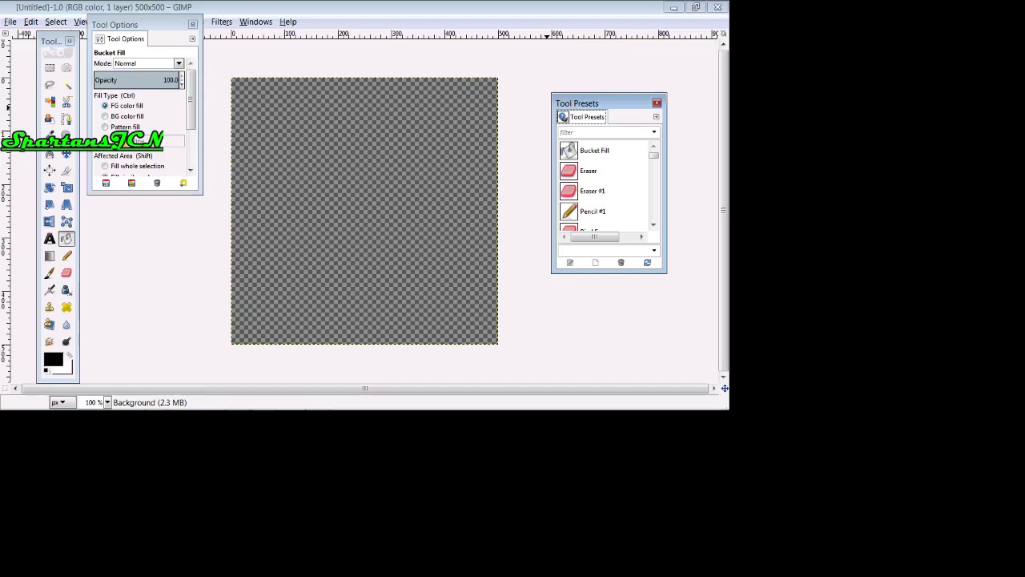
{"action": "scroll", "coordinate": [606, 184], "scroll_direction": "down", "scroll_amount": 4}
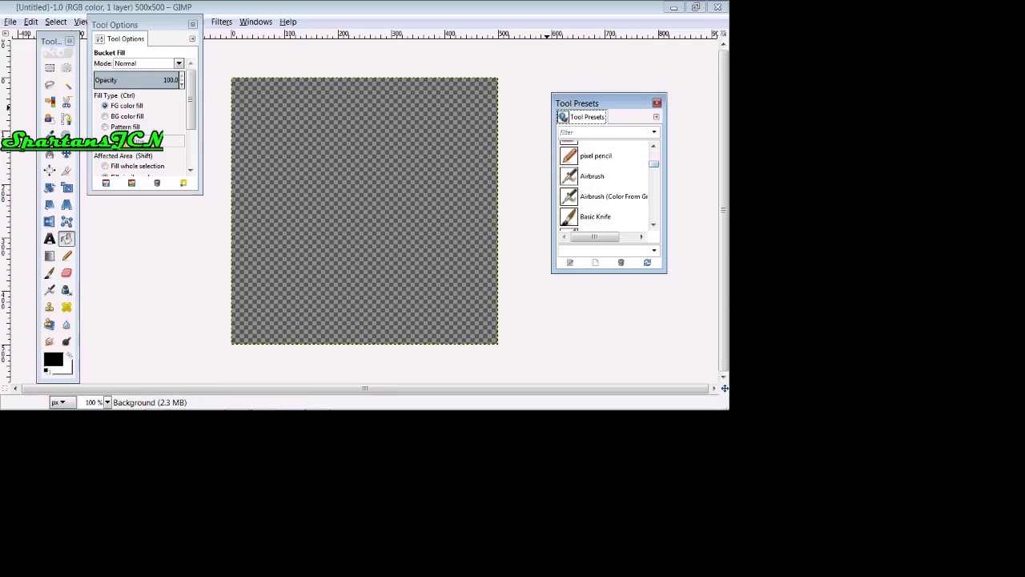
{"action": "scroll", "coordinate": [607, 184], "scroll_direction": "up", "scroll_amount": 2}
{"action": "scroll", "coordinate": [606, 185], "scroll_direction": "down", "scroll_amount": 1}
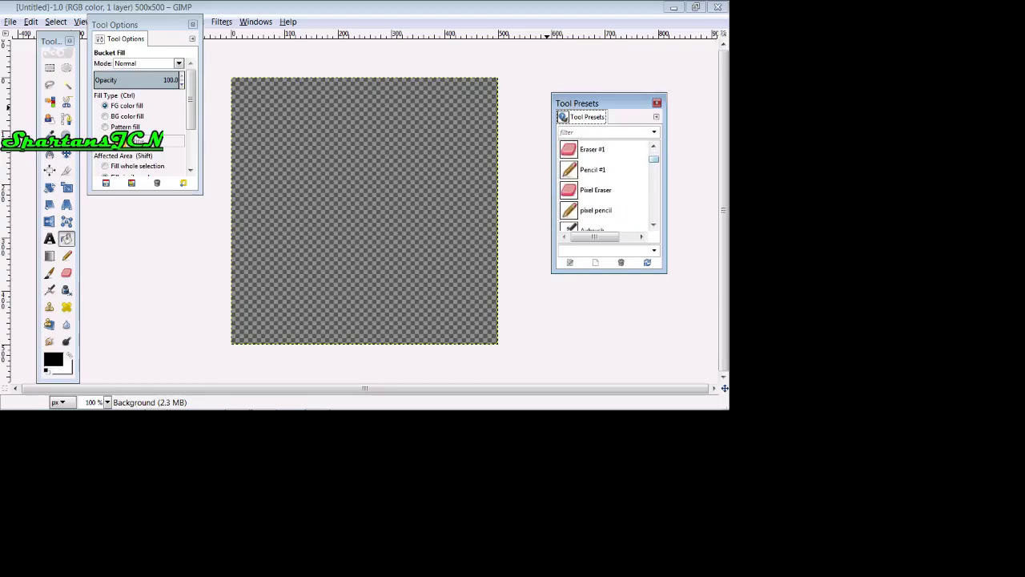
{"action": "scroll", "coordinate": [606, 185], "scroll_direction": "up", "scroll_amount": 2}
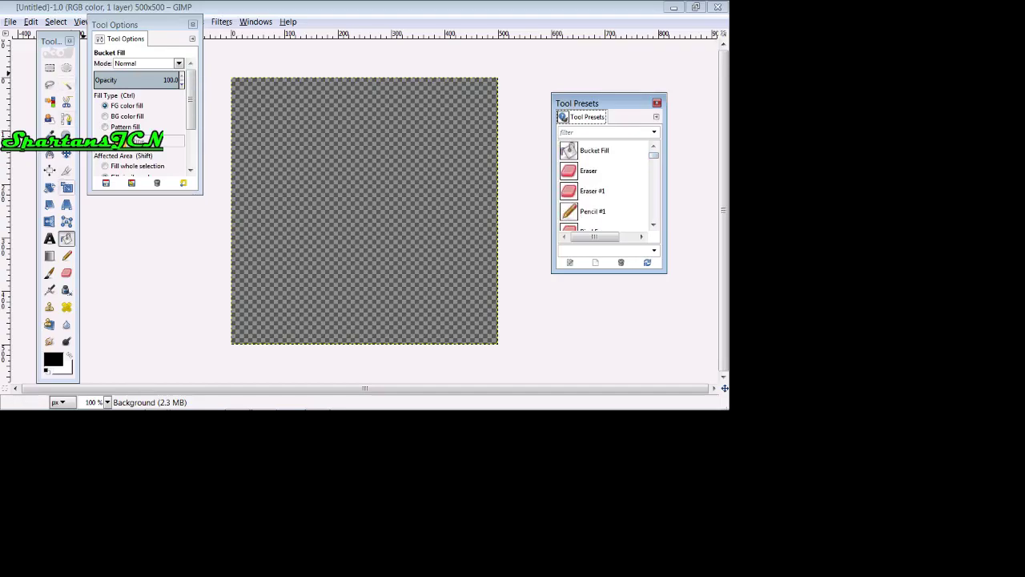
Activate the Pencil tool and set its brush size to 1.
{"action": "left_click", "coordinate": [67, 255]}
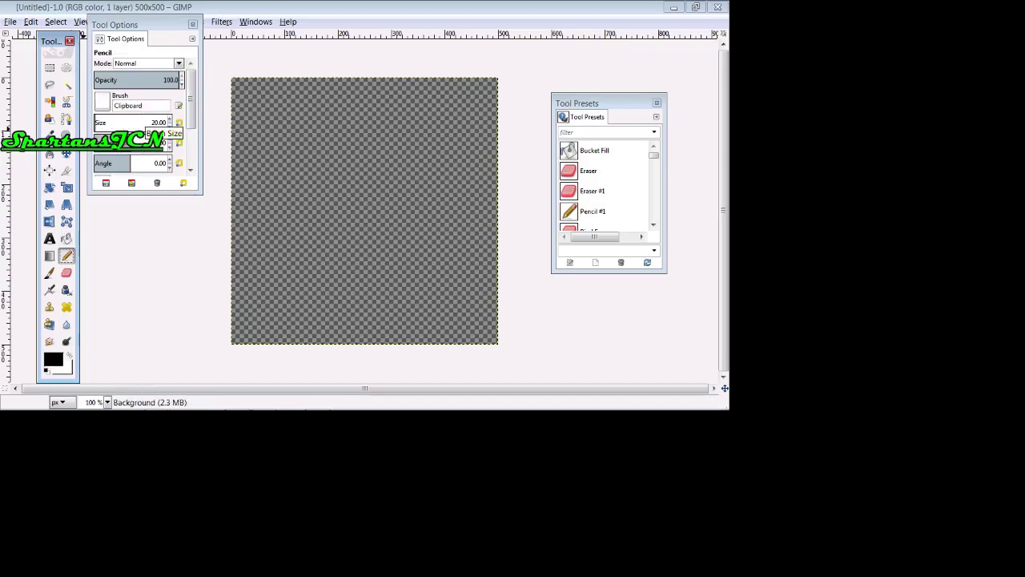
{"action": "left_click", "coordinate": [157, 123]}
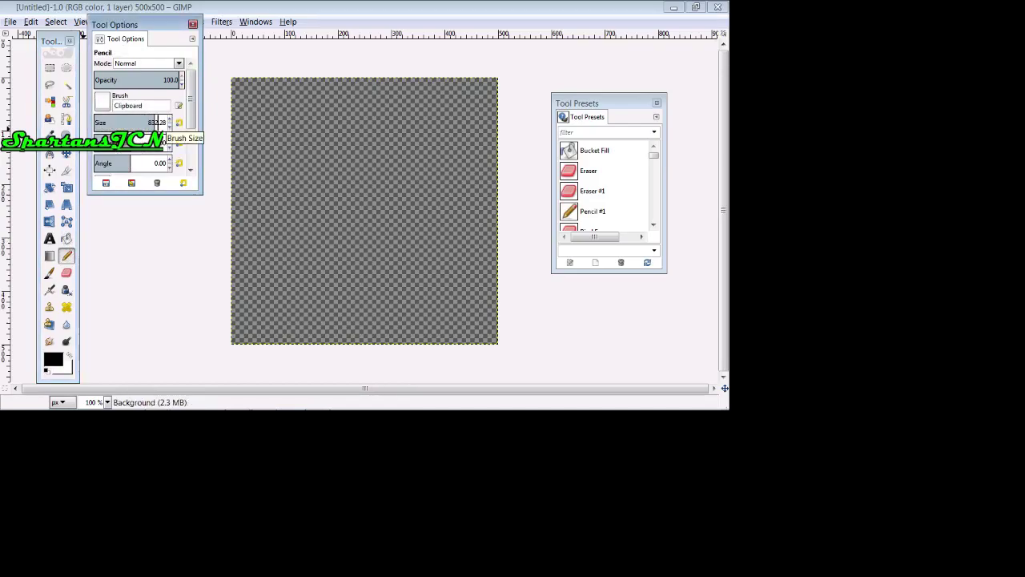
{"action": "left_click", "coordinate": [158, 122]}
{"action": "key", "text": "BackSpace"}
{"action": "key", "text": "BackSpace"}
{"action": "key", "text": "BackSpace"}
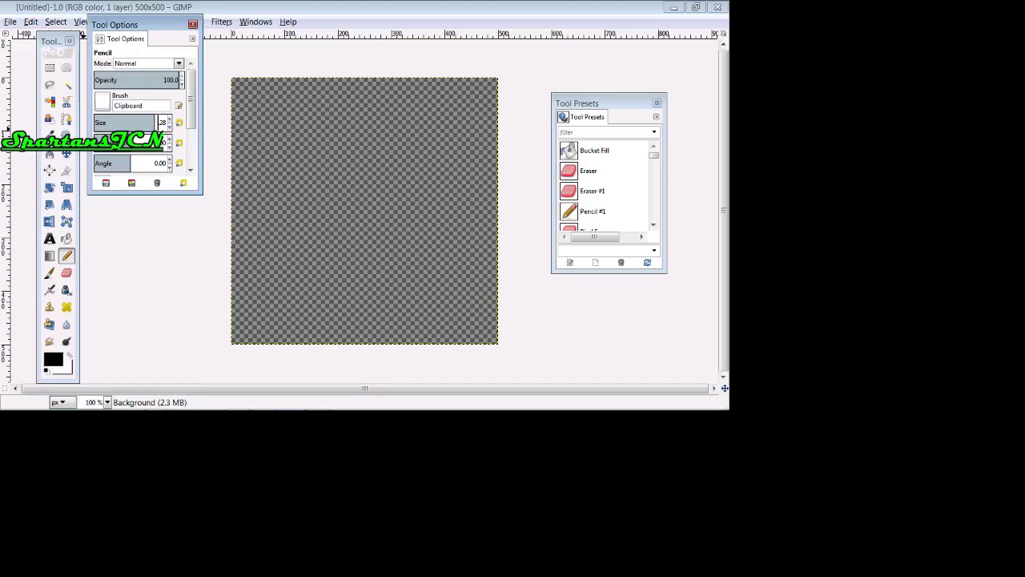
{"action": "key", "text": "BackSpace"}
{"action": "key", "text": "BackSpace"}
{"action": "type", "text": "1"}
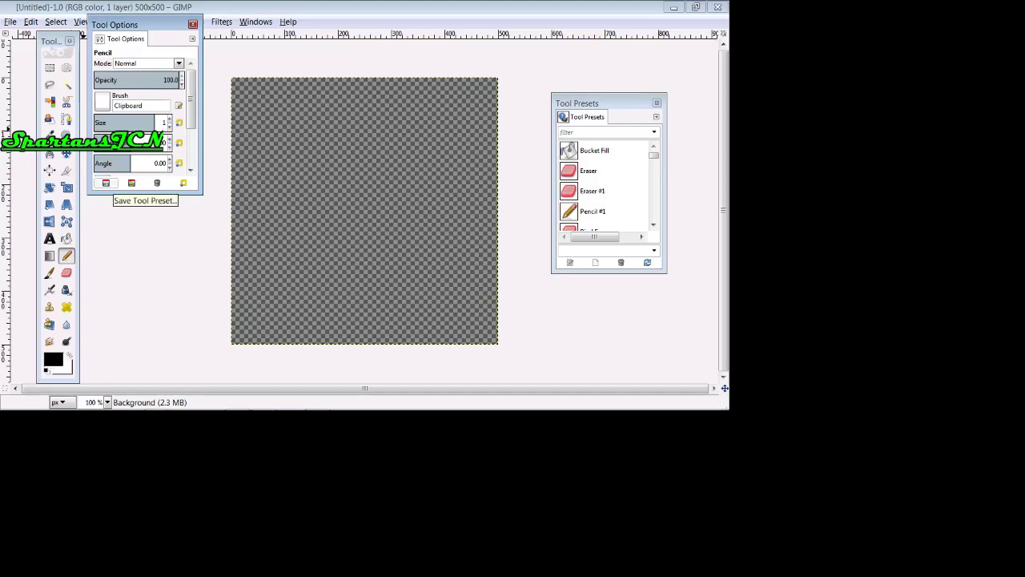
Save the current pencil settings as a new tool preset named "pixel" and close the preset editor.
{"action": "left_click", "coordinate": [106, 183]}
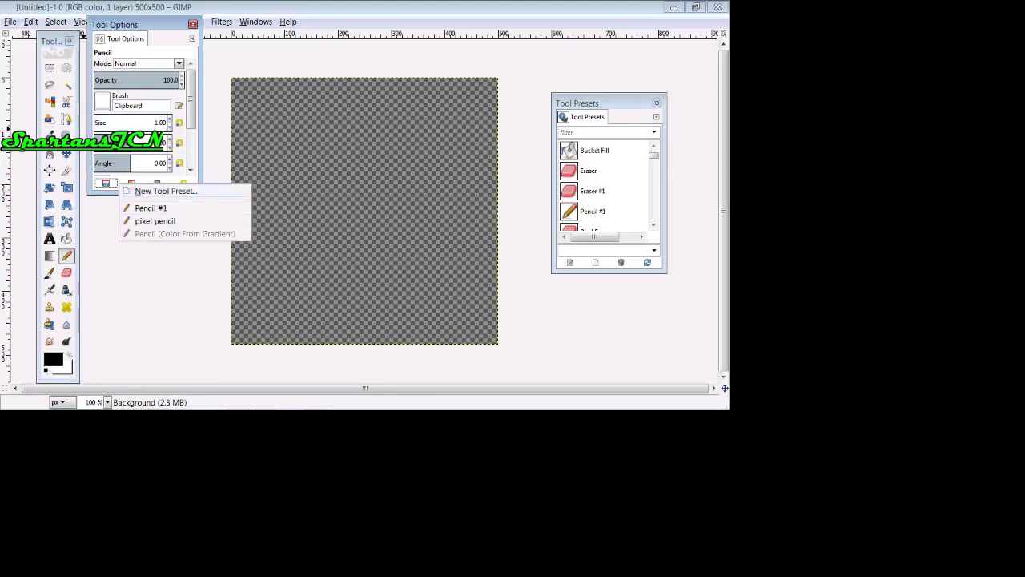
{"action": "left_click", "coordinate": [165, 191]}
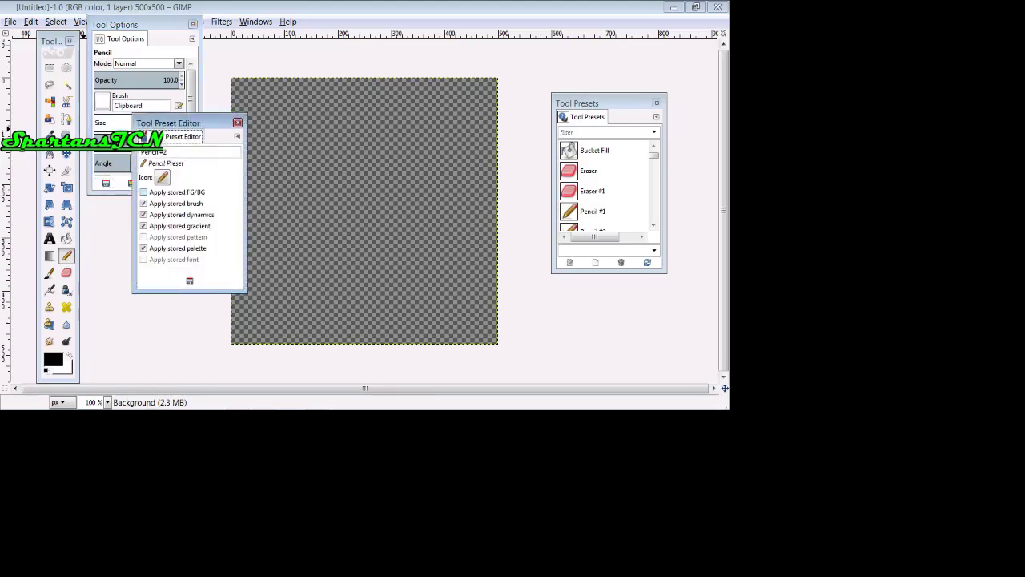
{"action": "left_click_drag", "start_coordinate": [171, 152], "coordinate": [128, 151]}
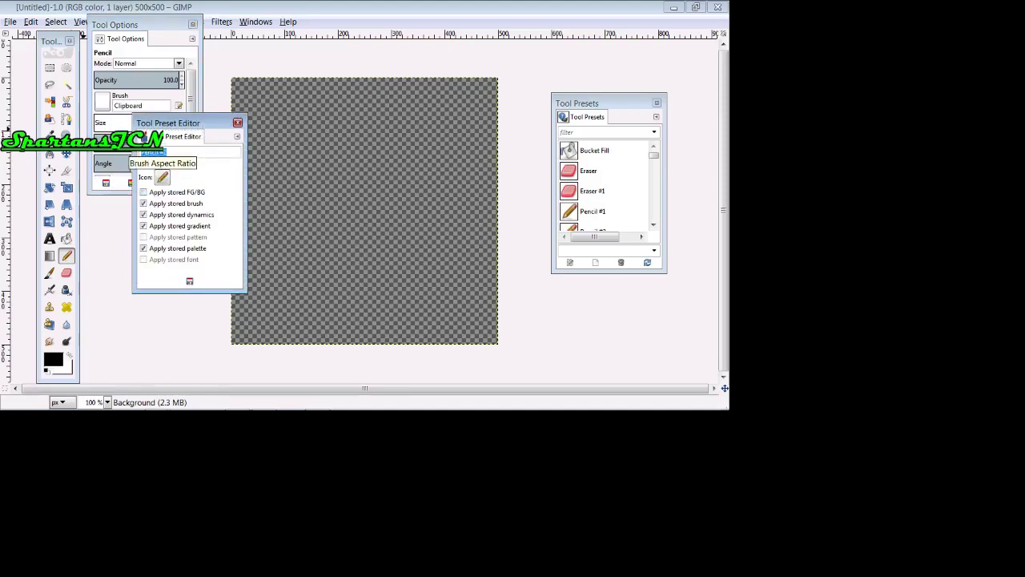
{"action": "key", "text": "BackSpace"}
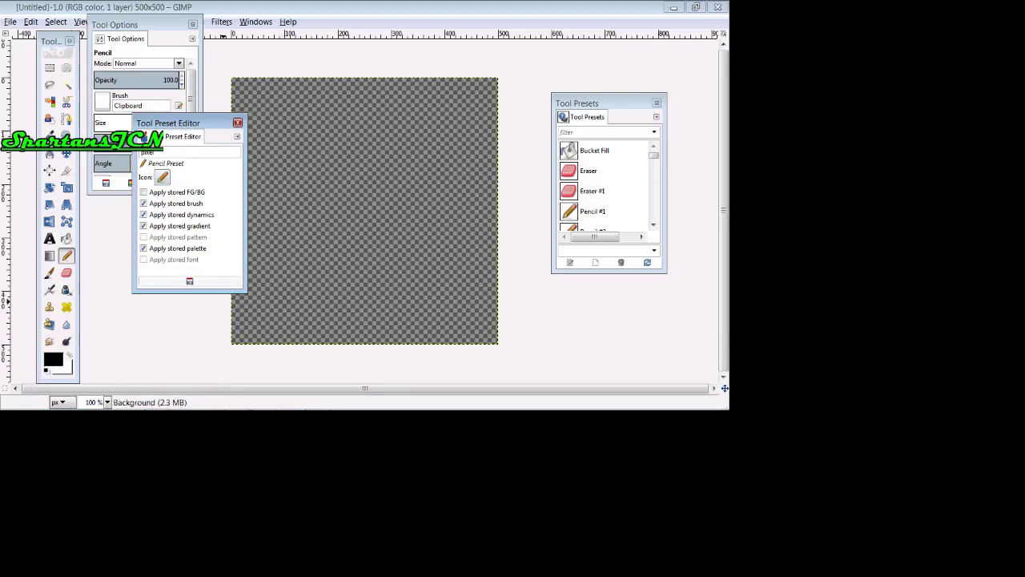
{"action": "left_click", "coordinate": [238, 123]}
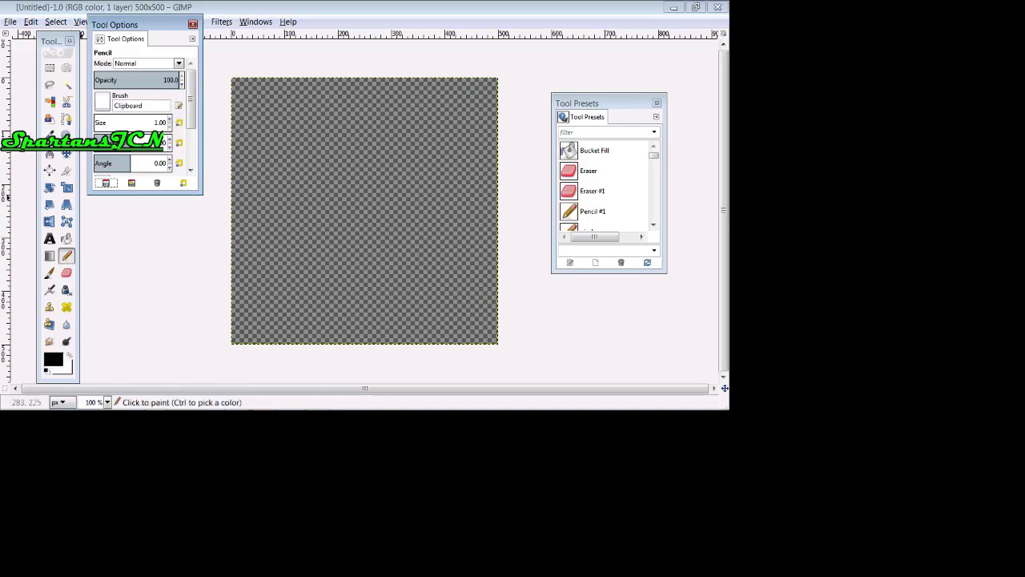
Activate the Eraser tool and close the Tool Options dialog.
{"action": "left_click", "coordinate": [67, 272]}
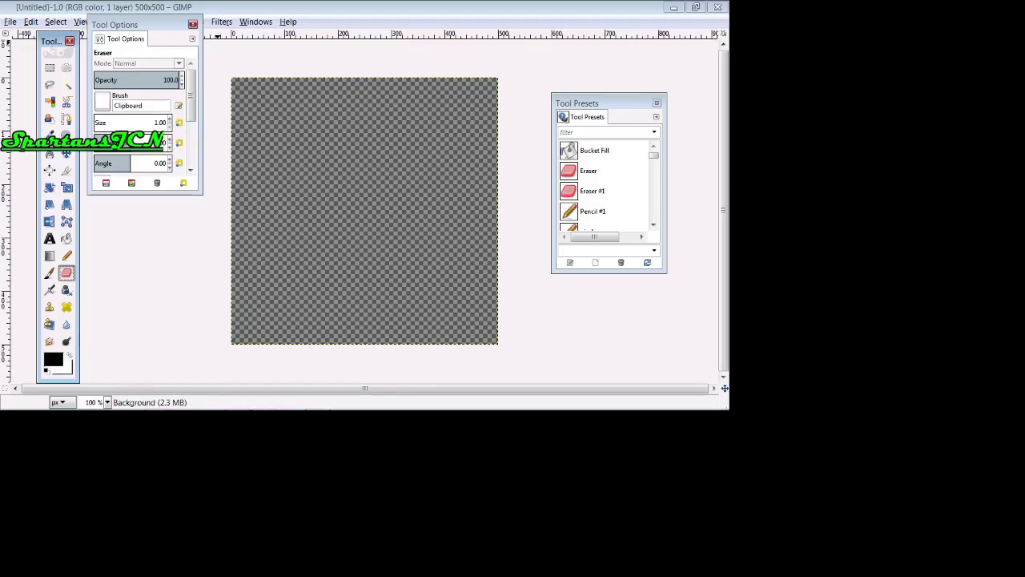
{"action": "left_click", "coordinate": [192, 24]}
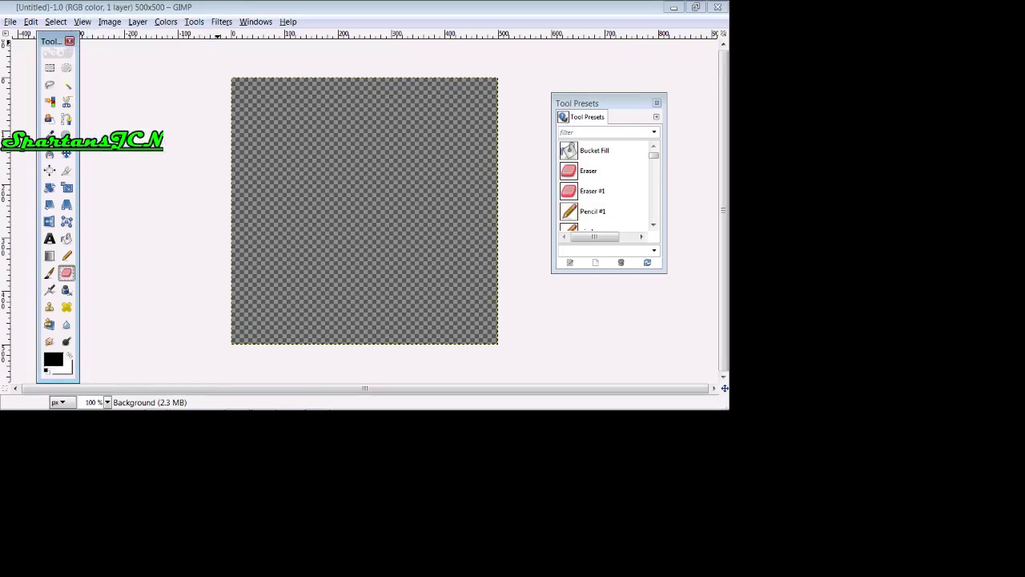
Open the keyboard shortcuts editor.
{"action": "left_click", "coordinate": [31, 22]}
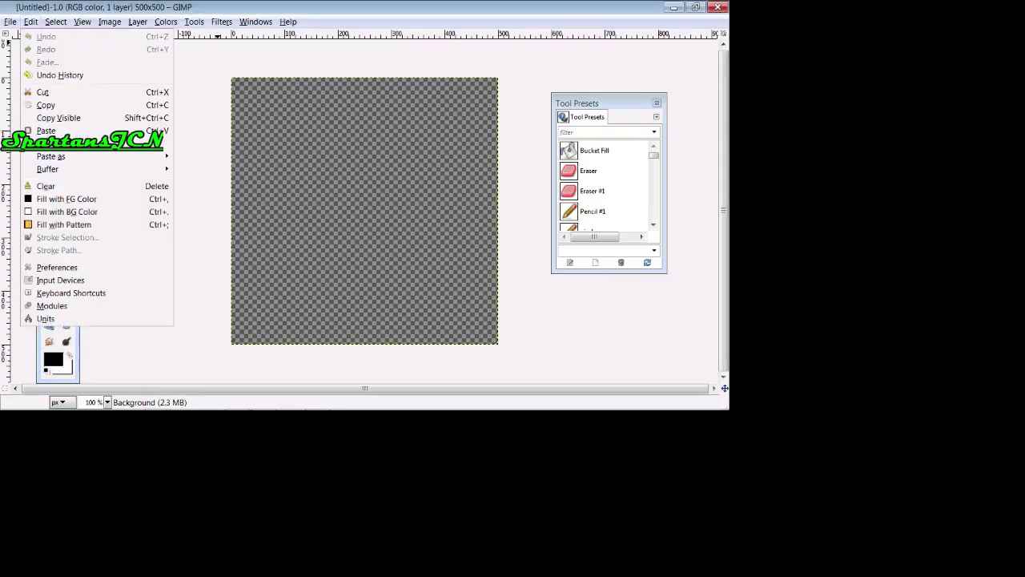
{"action": "key", "text": "Down"}
{"action": "key", "text": "Down"}
{"action": "key", "text": "Down"}
{"action": "key", "text": "Down"}
{"action": "key", "text": "Down"}
{"action": "key", "text": "Down"}
{"action": "key", "text": "Down"}
{"action": "key", "text": "Down"}
{"action": "key", "text": "Down"}
{"action": "key", "text": "Down"}
{"action": "key", "text": "Down"}
{"action": "key", "text": "Down"}
{"action": "key", "text": "Down"}
{"action": "key", "text": "Down"}
{"action": "key", "text": "Down"}
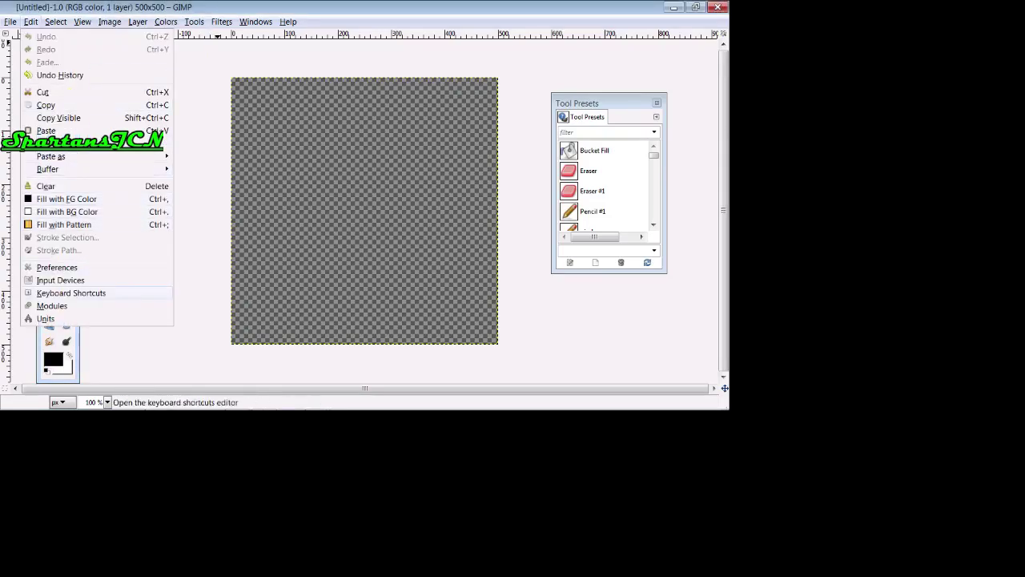
{"action": "key", "text": "Return"}
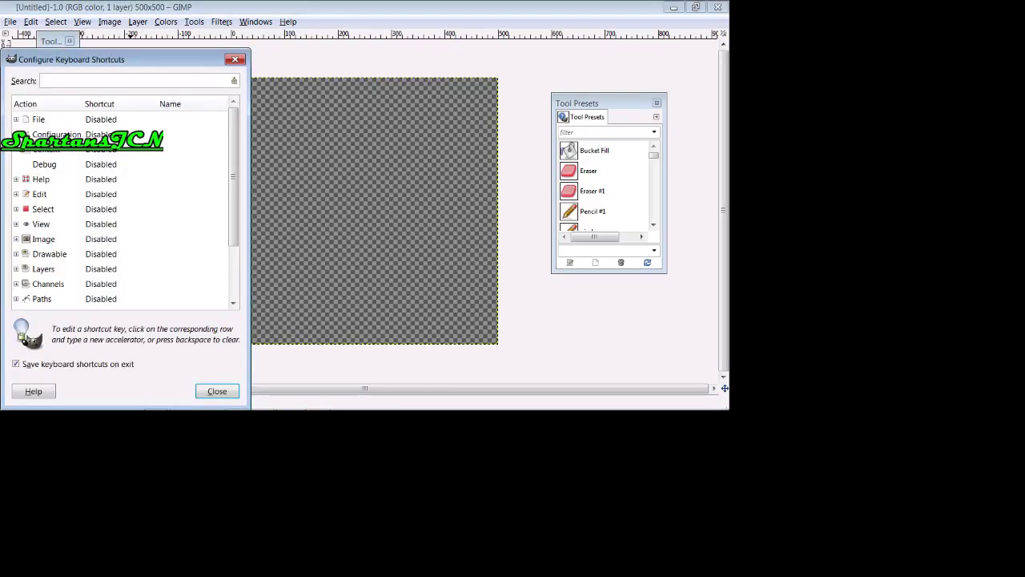
Assign Ctrl+= as the shortcut for Fit Image in Window in the View actions.
{"action": "left_click_drag", "start_coordinate": [233, 177], "coordinate": [233, 228]}
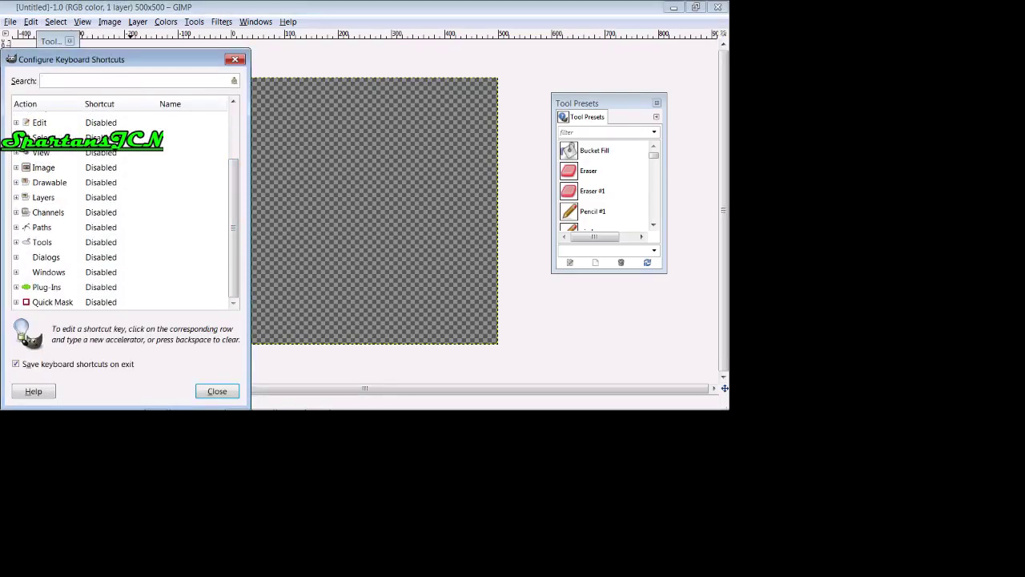
{"action": "left_click", "coordinate": [16, 152]}
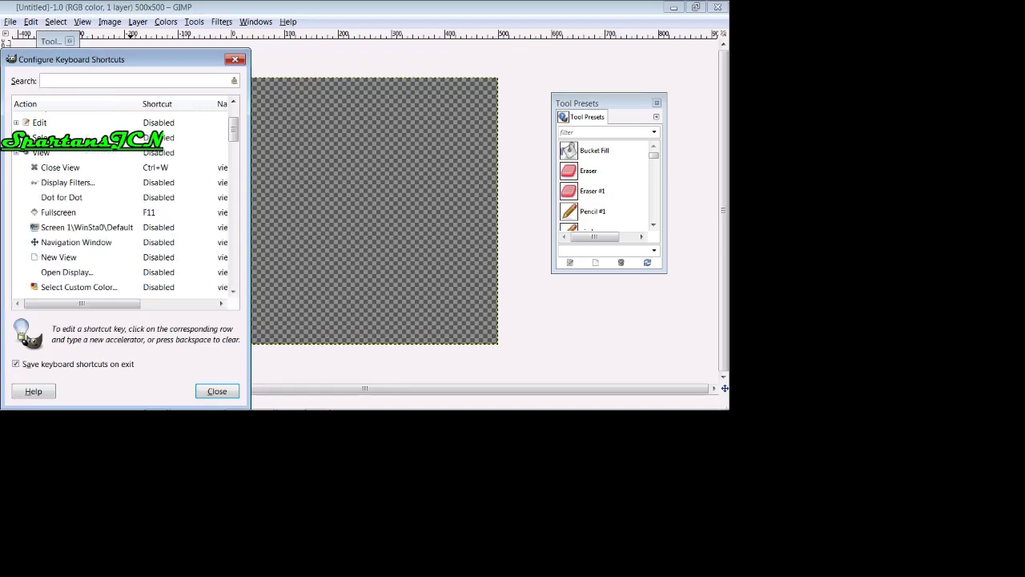
{"action": "scroll", "coordinate": [126, 204], "scroll_direction": "down", "scroll_amount": 4}
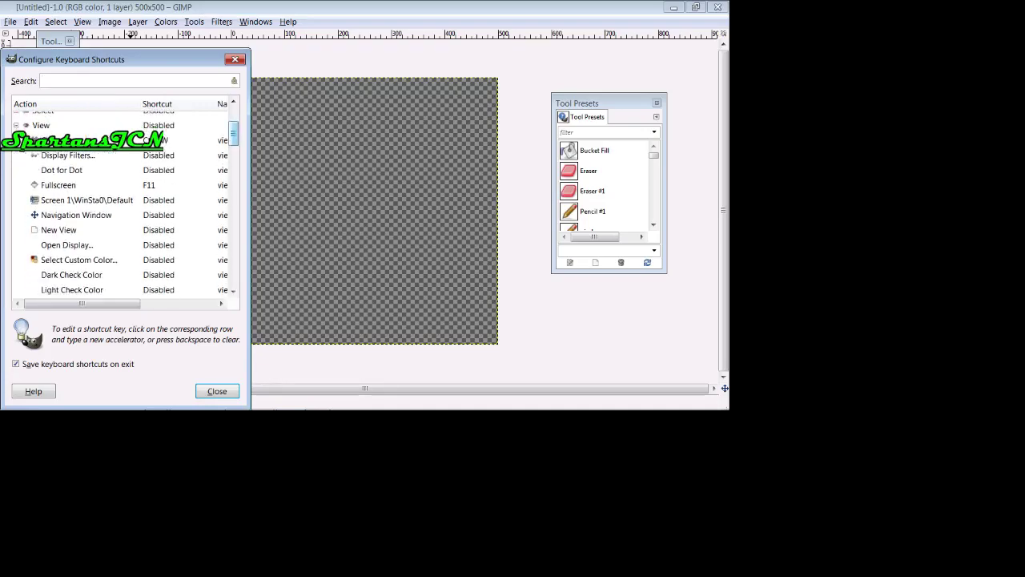
{"action": "scroll", "coordinate": [126, 205], "scroll_direction": "down", "scroll_amount": 5}
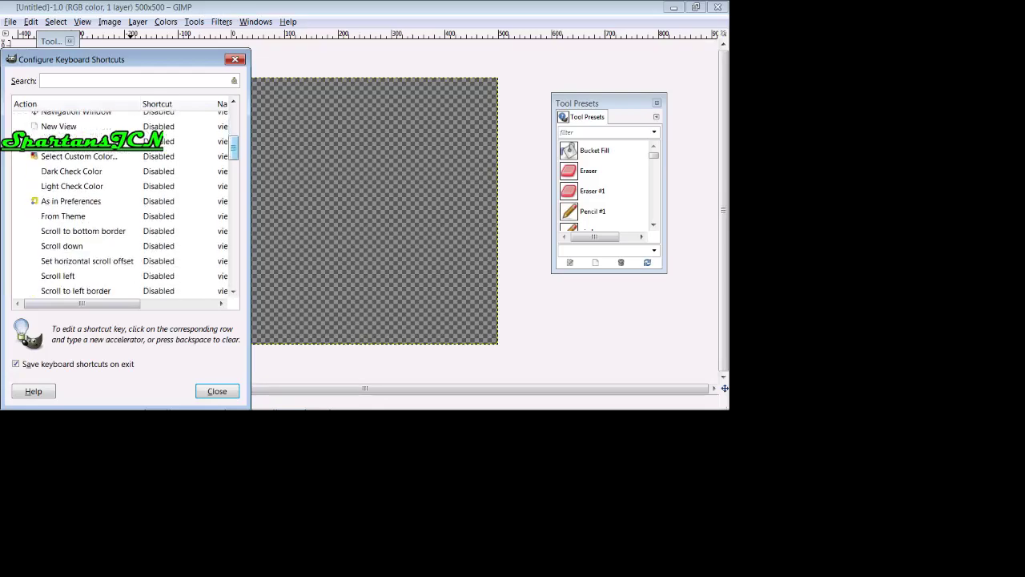
{"action": "scroll", "coordinate": [126, 204], "scroll_direction": "down", "scroll_amount": 8}
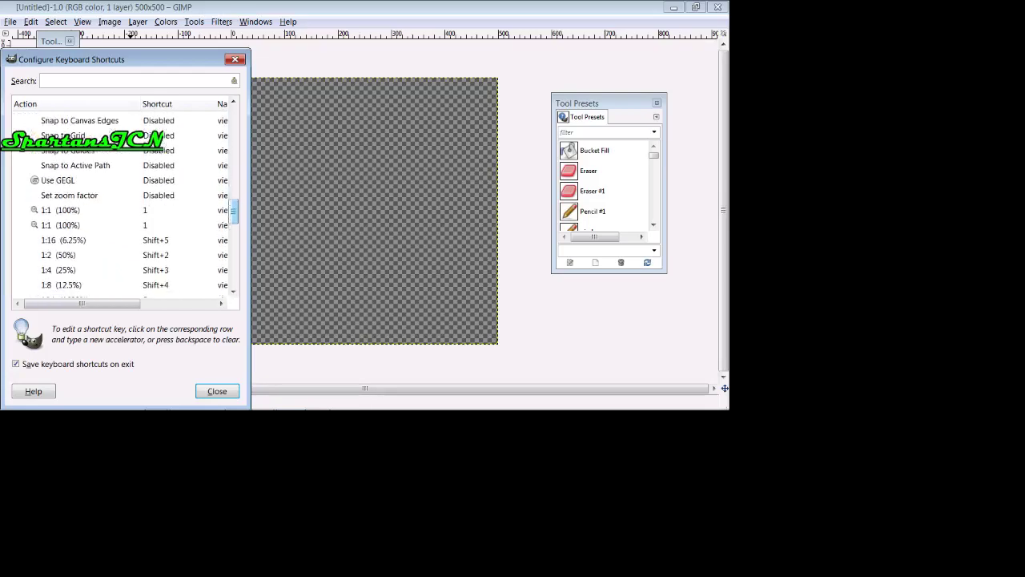
{"action": "scroll", "coordinate": [126, 204], "scroll_direction": "down", "scroll_amount": 3}
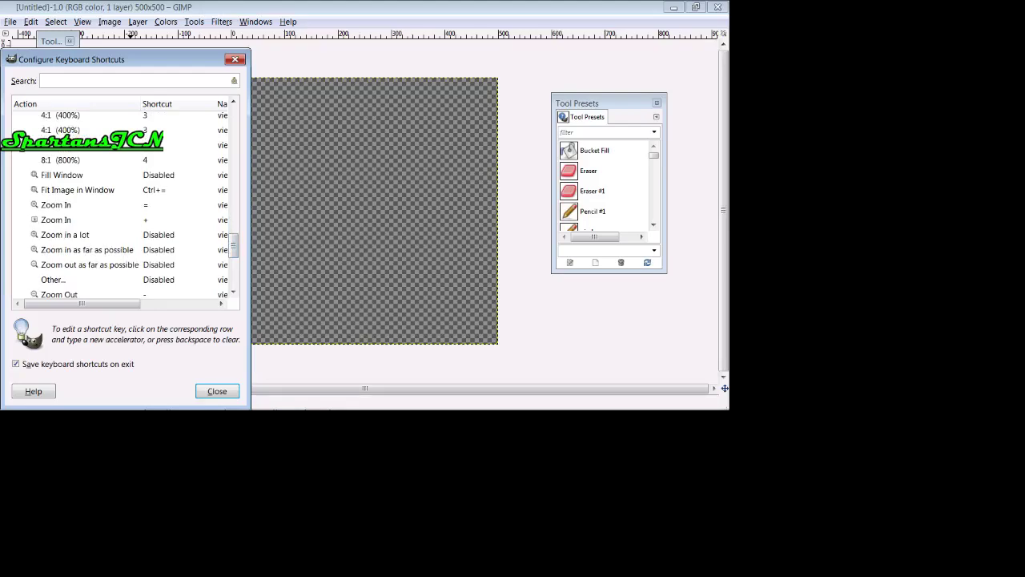
{"action": "left_click", "coordinate": [155, 190]}
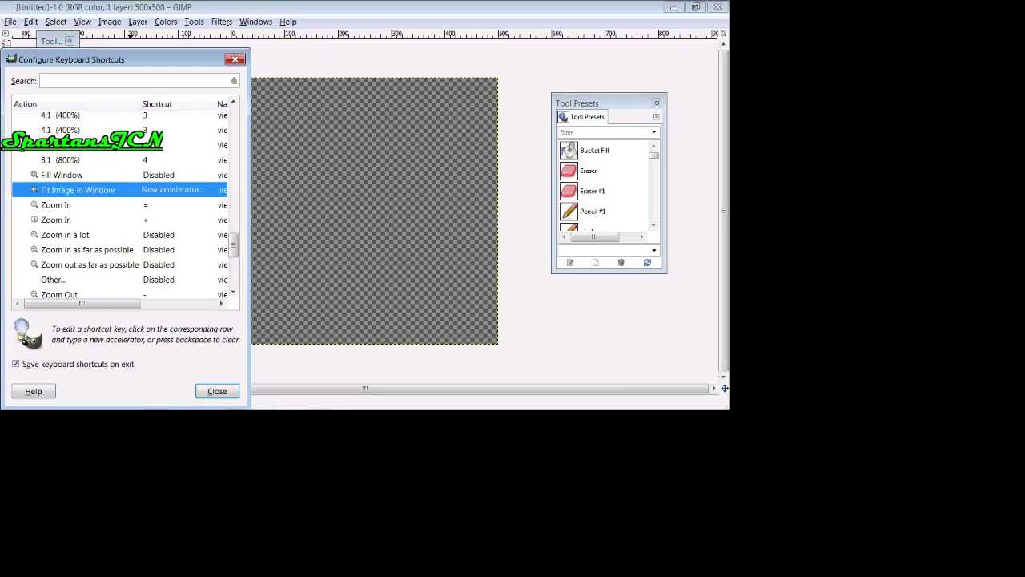
{"action": "key", "text": "ctrl+equal"}
Look through the remaining zoom shortcuts of the View actions and close the shortcuts editor.
{"action": "scroll", "coordinate": [120, 205], "scroll_direction": "down", "scroll_amount": 2}
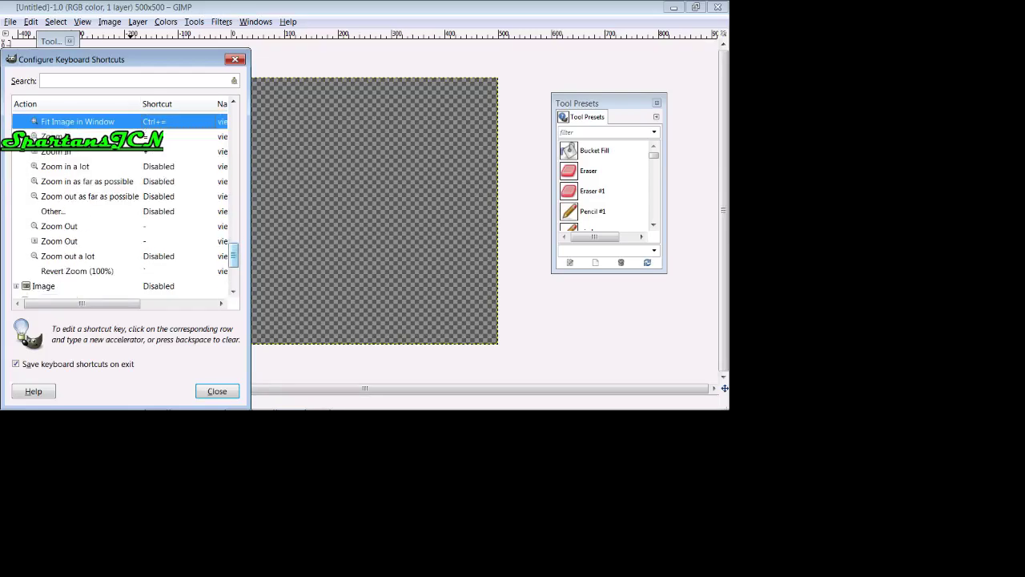
{"action": "mouse_move", "coordinate": [233, 255]}
{"action": "left_mouse_down"}
{"action": "mouse_move", "coordinate": [233, 149]}
{"action": "mouse_move", "coordinate": [233, 249]}
{"action": "left_mouse_up"}
{"action": "scroll", "coordinate": [120, 200], "scroll_direction": "down", "scroll_amount": 1}
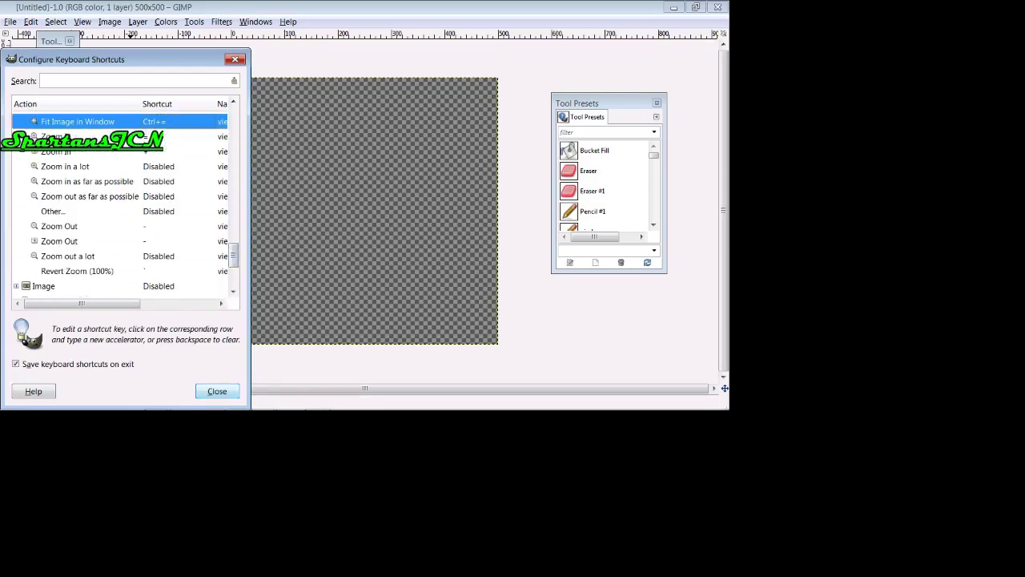
{"action": "left_click", "coordinate": [217, 391]}
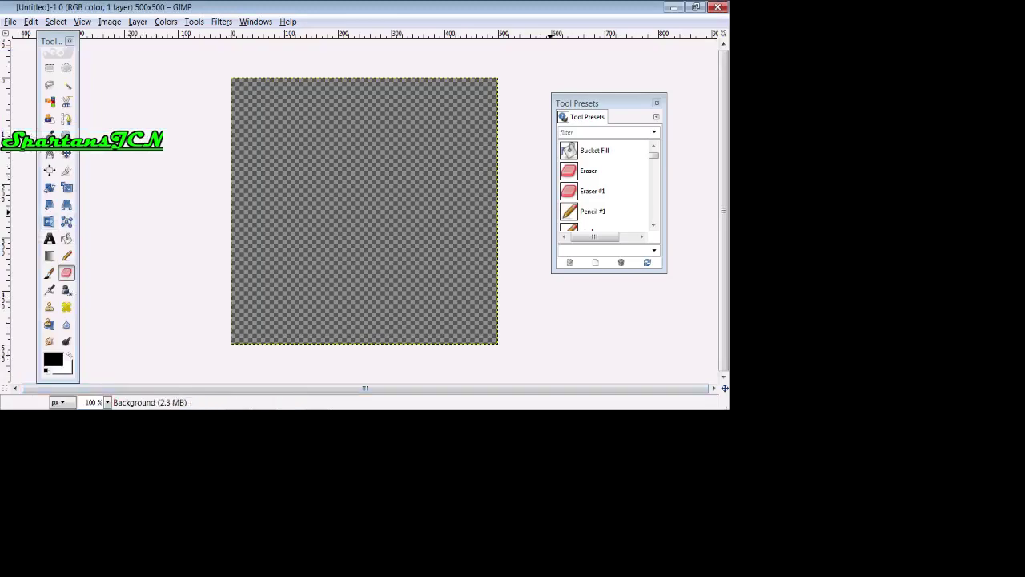
Activate the "pixel pencil" tool preset.
{"action": "left_click_drag", "start_coordinate": [655, 155], "coordinate": [654, 161]}
{"action": "left_click", "coordinate": [596, 198]}
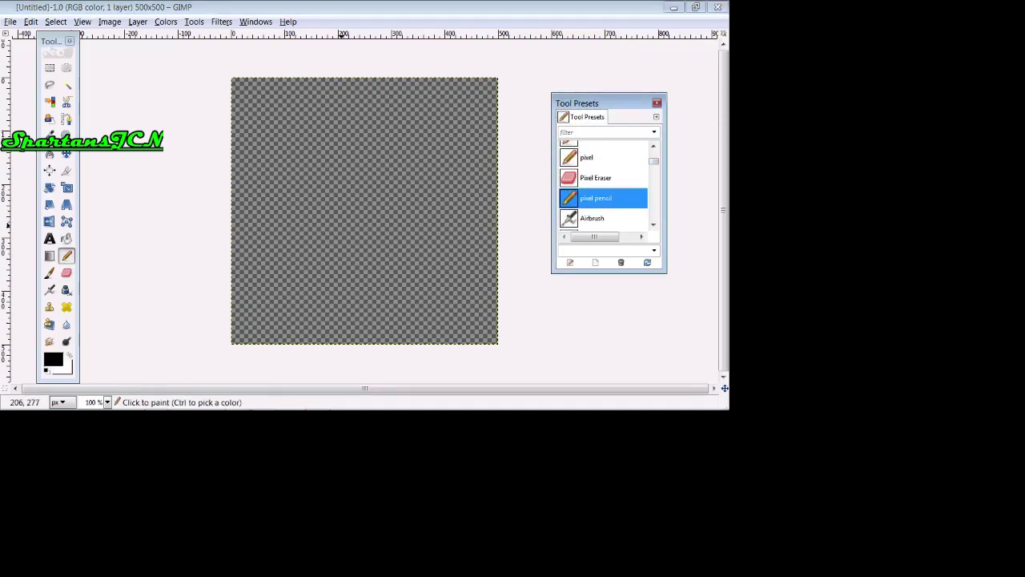
Paint a single black test pixel near the middle of the canvas and undo it.
{"action": "key", "text": "plus"}
{"action": "key", "text": "plus"}
{"action": "key", "text": "plus"}
{"action": "key", "text": "plus"}
{"action": "key", "text": "plus"}
{"action": "key", "text": "plus"}
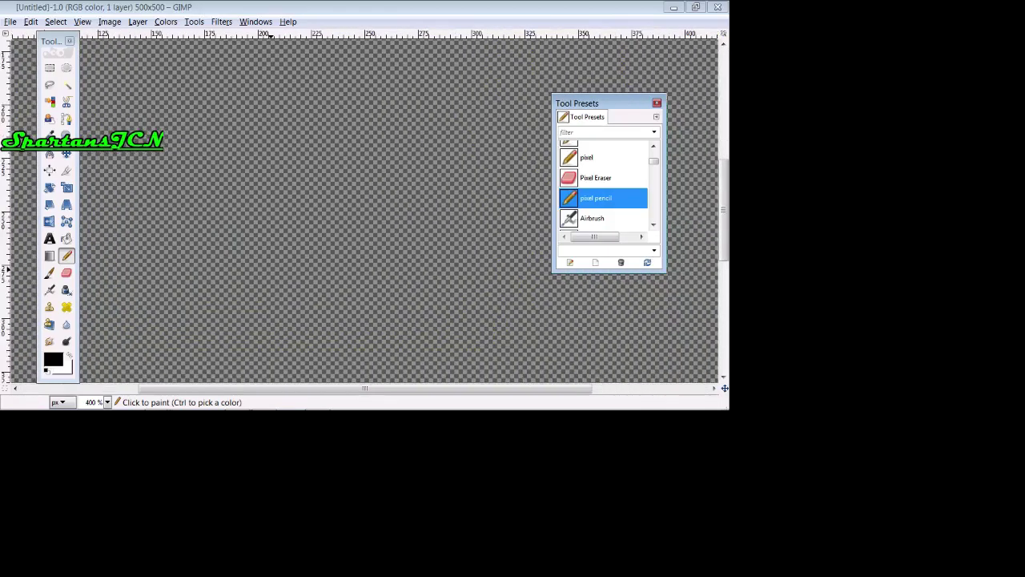
{"action": "key", "text": "plus"}
{"action": "key", "text": "plus"}
{"action": "key", "text": "plus"}
{"action": "key", "text": "plus"}
{"action": "key", "text": "plus"}
{"action": "key", "text": "plus"}
{"action": "key", "text": "plus"}
{"action": "key", "text": "plus"}
{"action": "key", "text": "plus"}
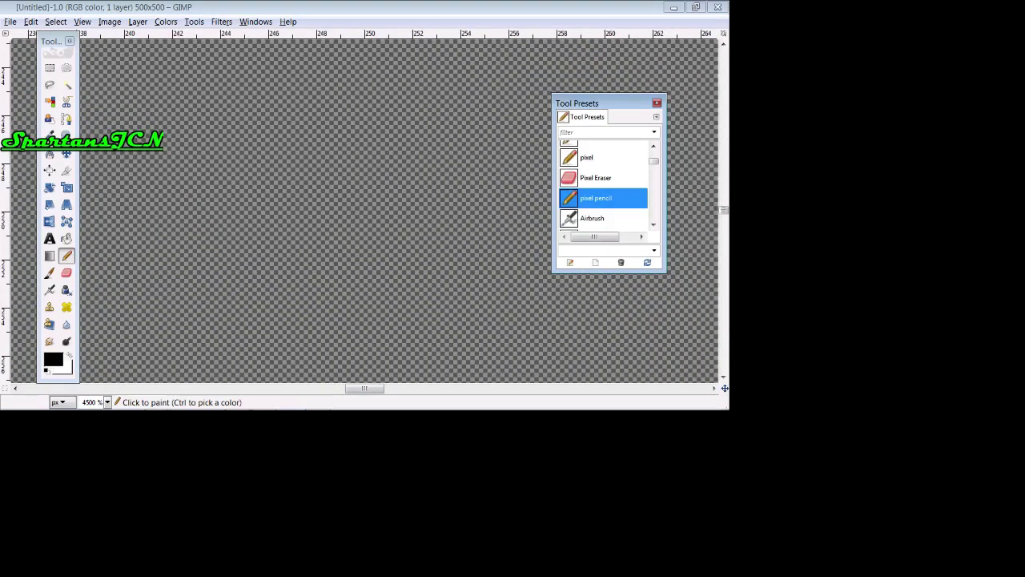
{"action": "key", "text": "minus"}
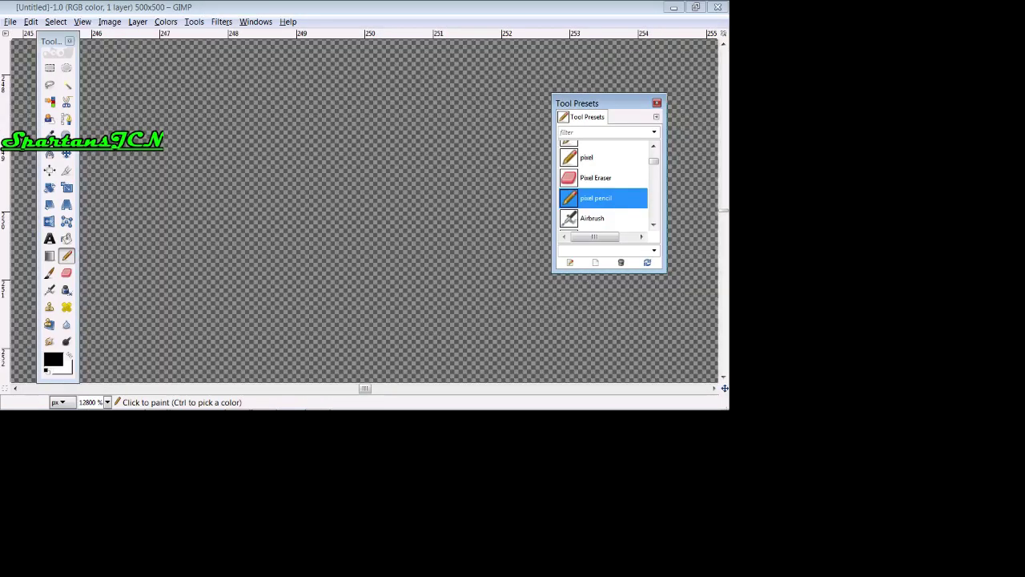
{"action": "left_click", "coordinate": [330, 245]}
{"action": "key", "text": "ctrl"}
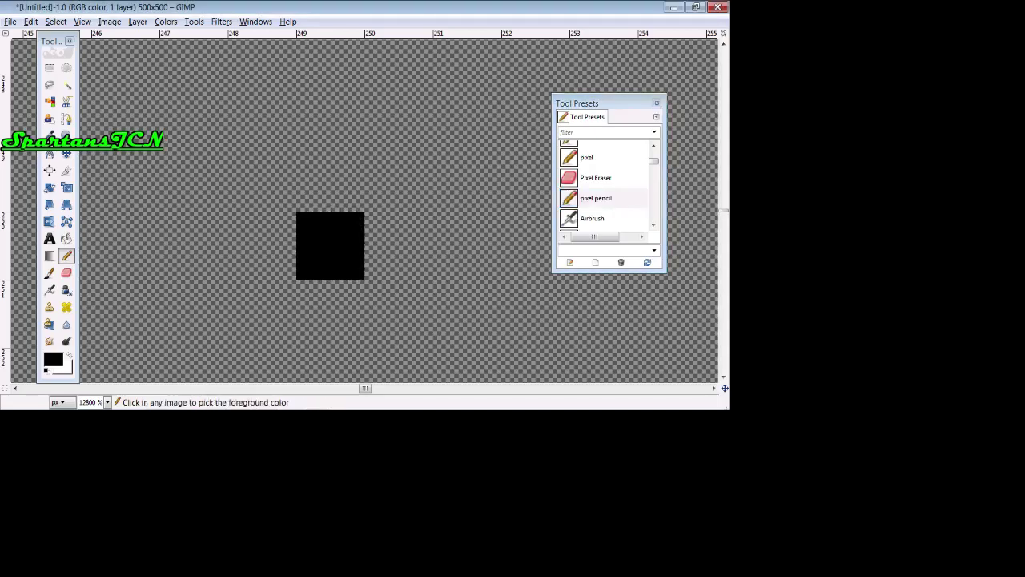
{"action": "key", "text": "ctrl+z"}
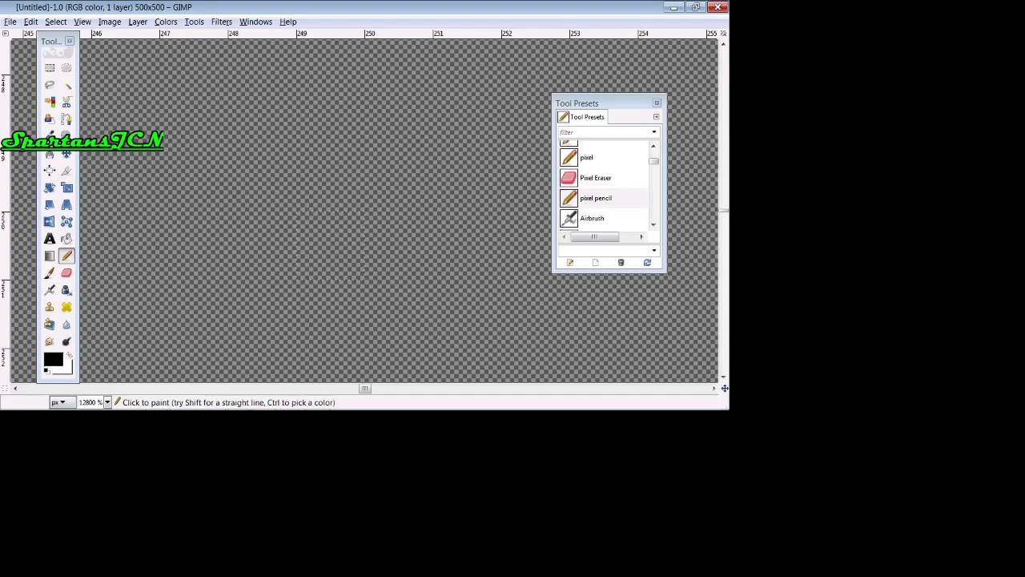
Paint four single black pixels in a diamond around an empty centre pixel near the middle of the canvas.
{"action": "key", "text": "minus"}
{"action": "key", "text": "minus"}
{"action": "key", "text": "minus"}
{"action": "key", "text": "minus"}
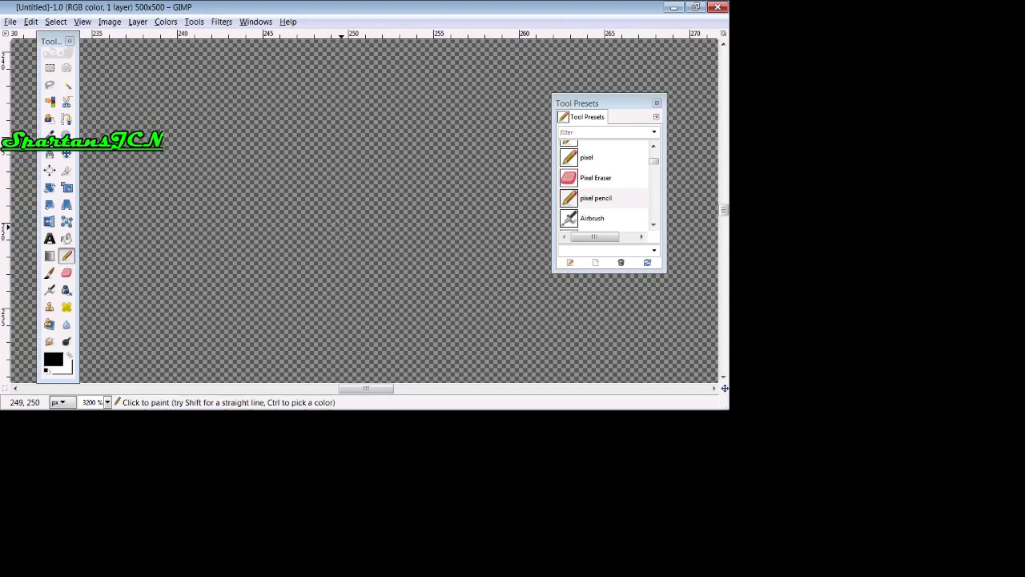
{"action": "left_click", "coordinate": [340, 231]}
{"action": "left_click", "coordinate": [356, 214]}
{"action": "left_click", "coordinate": [339, 197]}
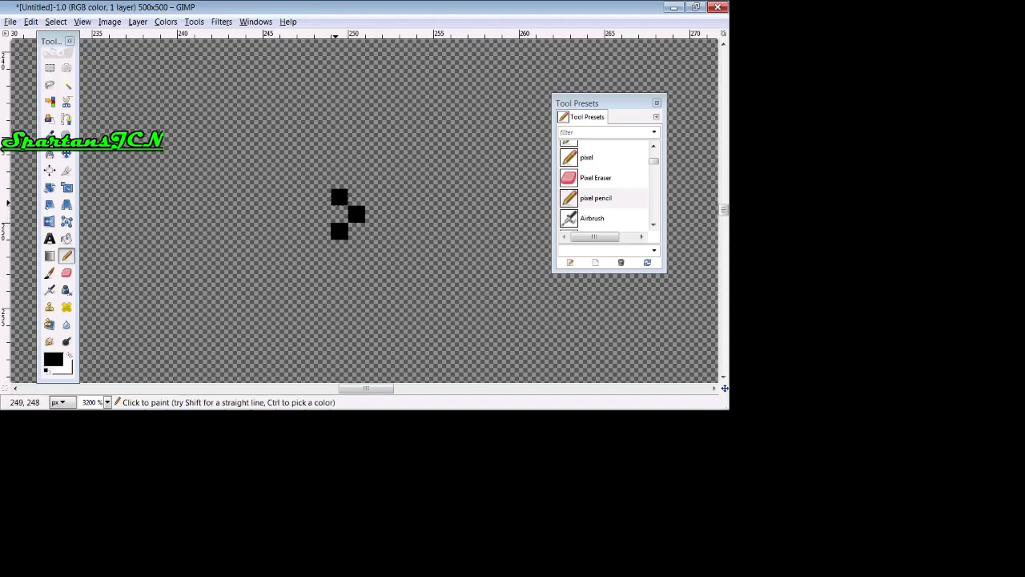
{"action": "left_click", "coordinate": [322, 214]}
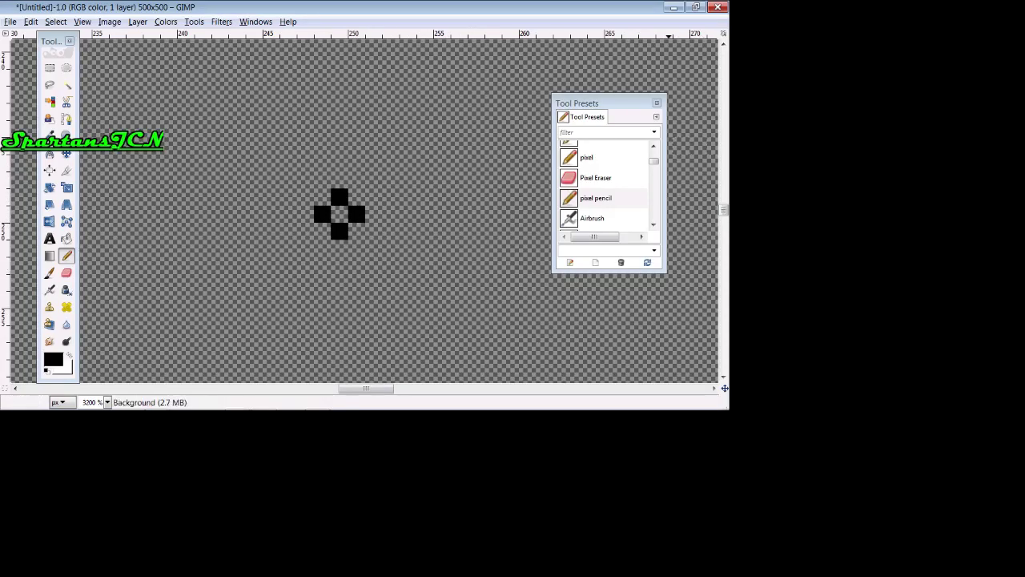
Activate the "Eraser #1" preset and erase the four black pixels.
{"action": "left_click", "coordinate": [654, 147]}
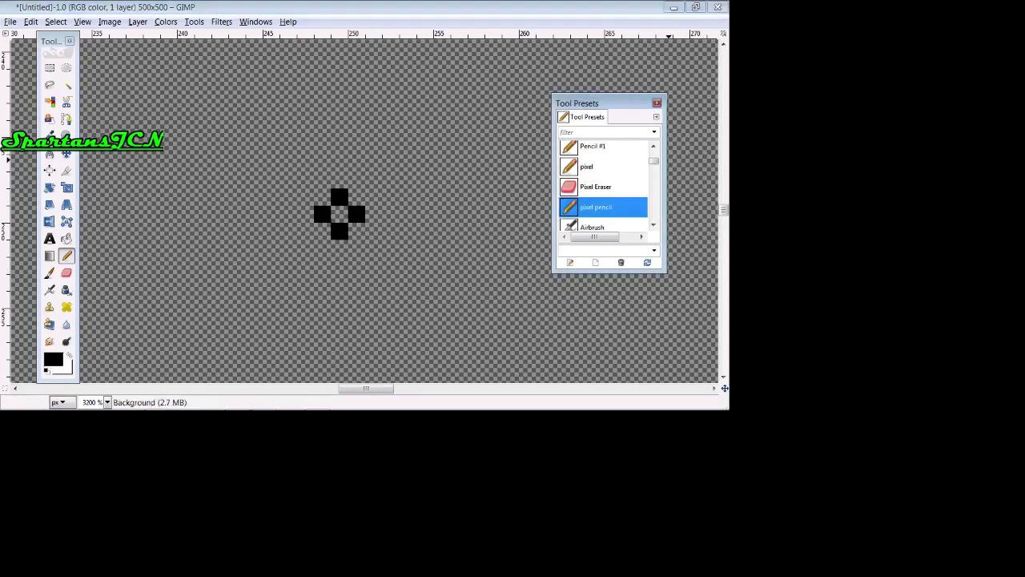
{"action": "left_click", "coordinate": [653, 146]}
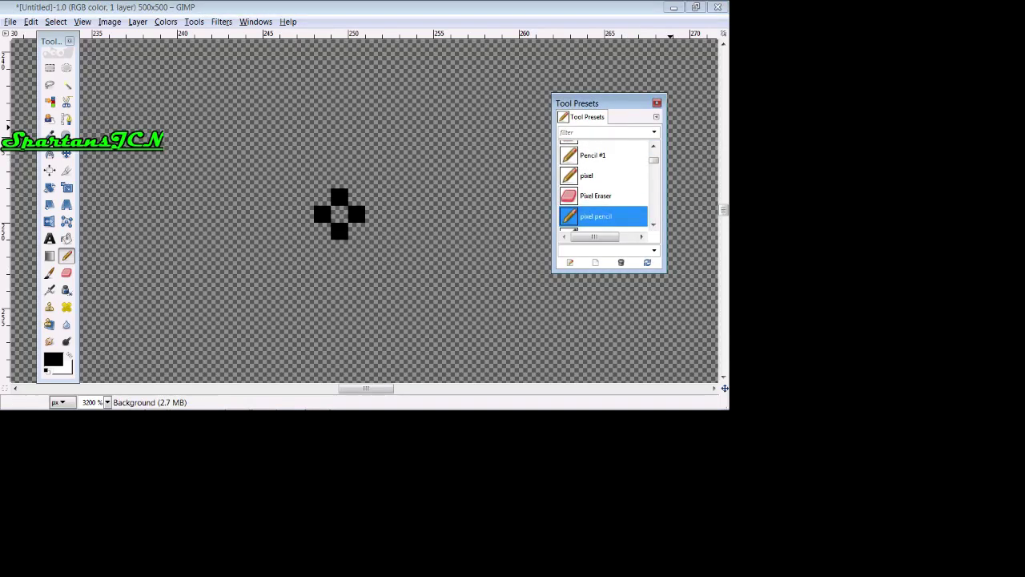
{"action": "left_click", "coordinate": [594, 144]}
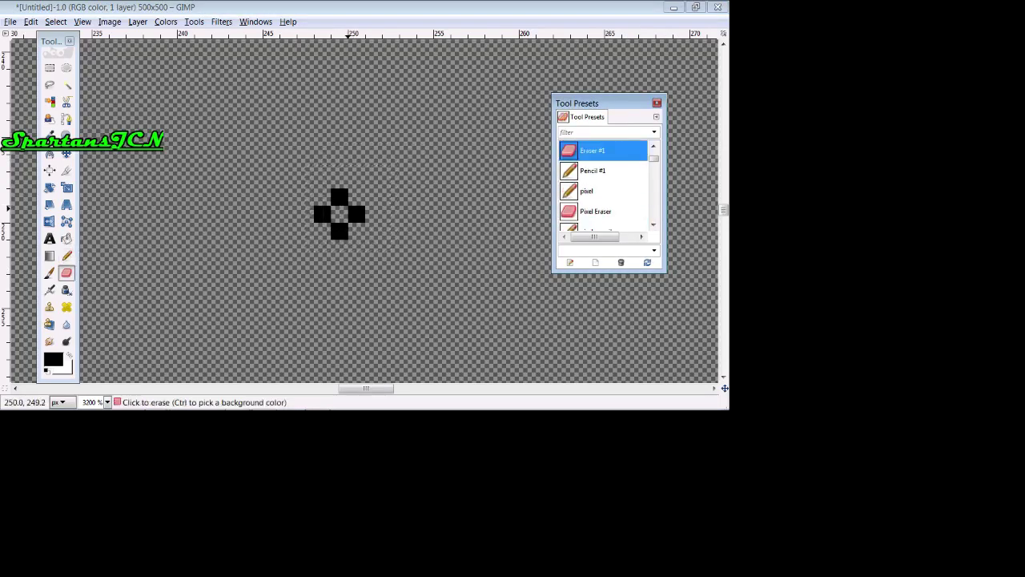
{"action": "left_click", "coordinate": [345, 210]}
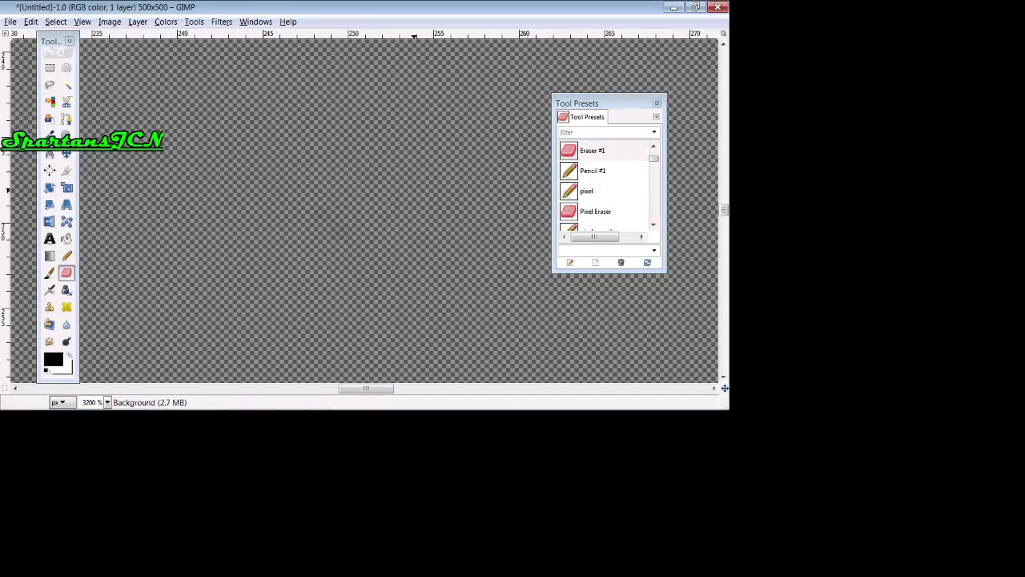
Try the "Pencil #1" preset with several thick black strokes near the middle of the canvas and undo them.
{"action": "left_click_drag", "start_coordinate": [654, 158], "coordinate": [654, 162]}
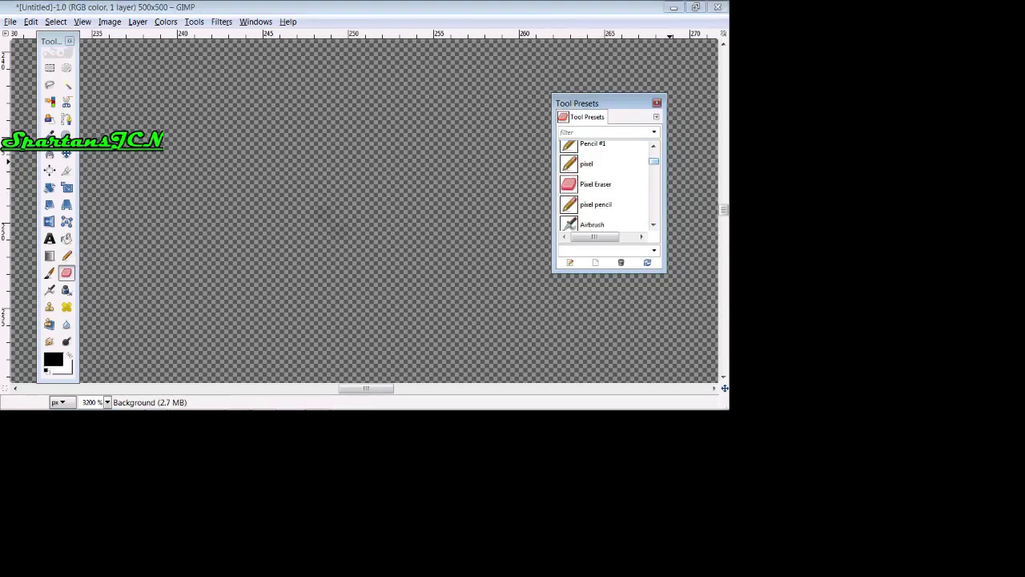
{"action": "left_click", "coordinate": [589, 164]}
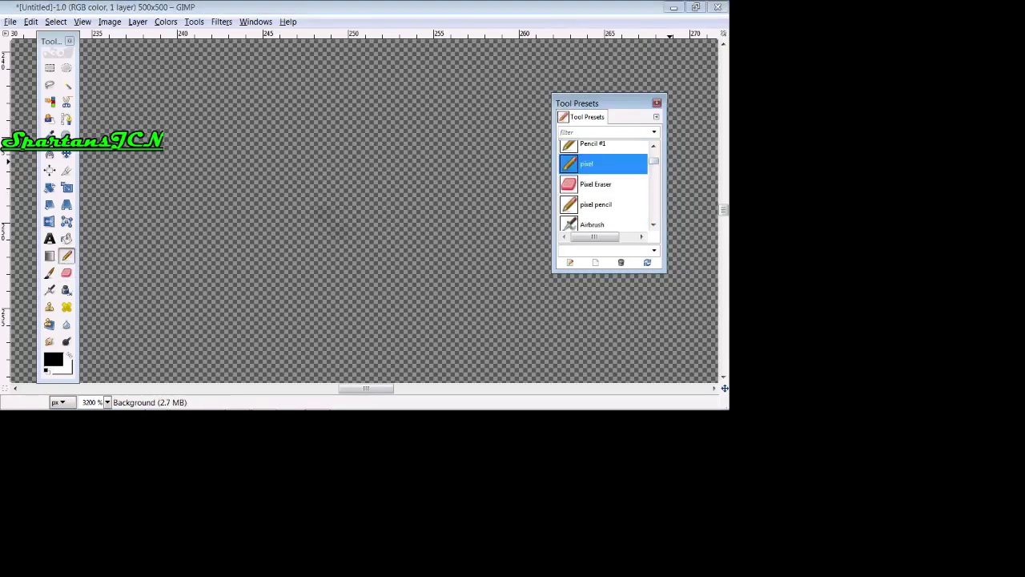
{"action": "left_click", "coordinate": [593, 145]}
{"action": "left_click", "coordinate": [323, 196]}
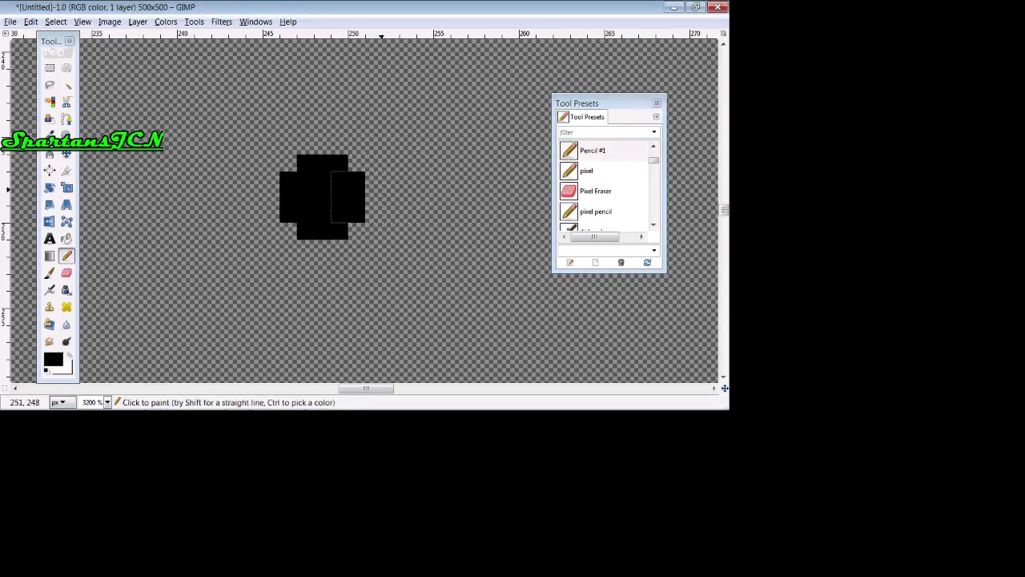
{"action": "left_click", "coordinate": [399, 196]}
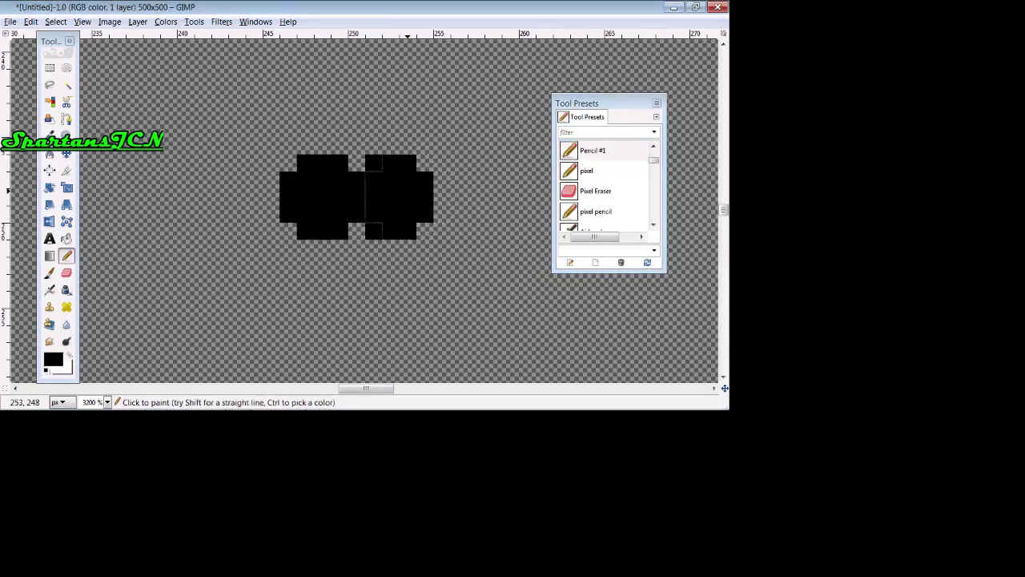
{"action": "mouse_move", "coordinate": [407, 200]}
{"action": "left_mouse_down"}
{"action": "mouse_move", "coordinate": [361, 132]}
{"action": "mouse_move", "coordinate": [321, 200]}
{"action": "mouse_move", "coordinate": [371, 200]}
{"action": "mouse_move", "coordinate": [328, 134]}
{"action": "left_mouse_up"}
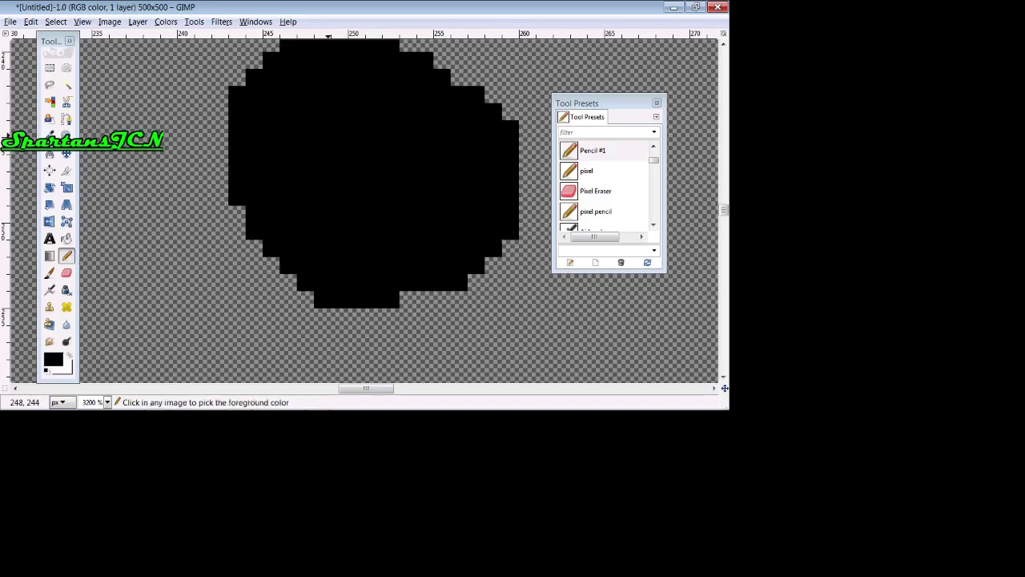
{"action": "key", "text": "ctrl+z"}
{"action": "key", "text": "ctrl+z"}
{"action": "key", "text": "ctrl+z"}
{"action": "key", "text": "ctrl+z"}
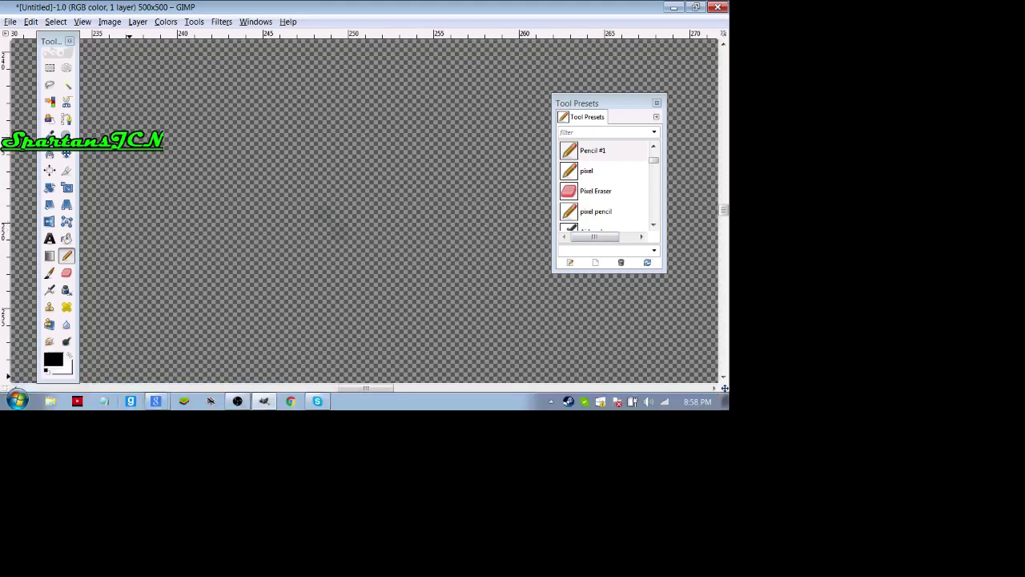
{"action": "mouse_move", "coordinate": [238, 402]}
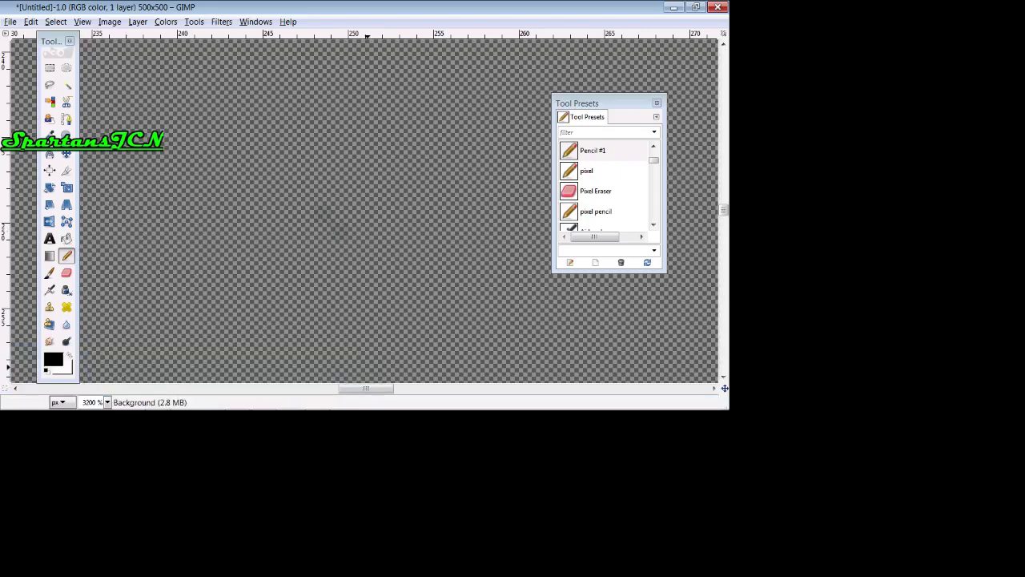
{"action": "left_click", "coordinate": [237, 401]}
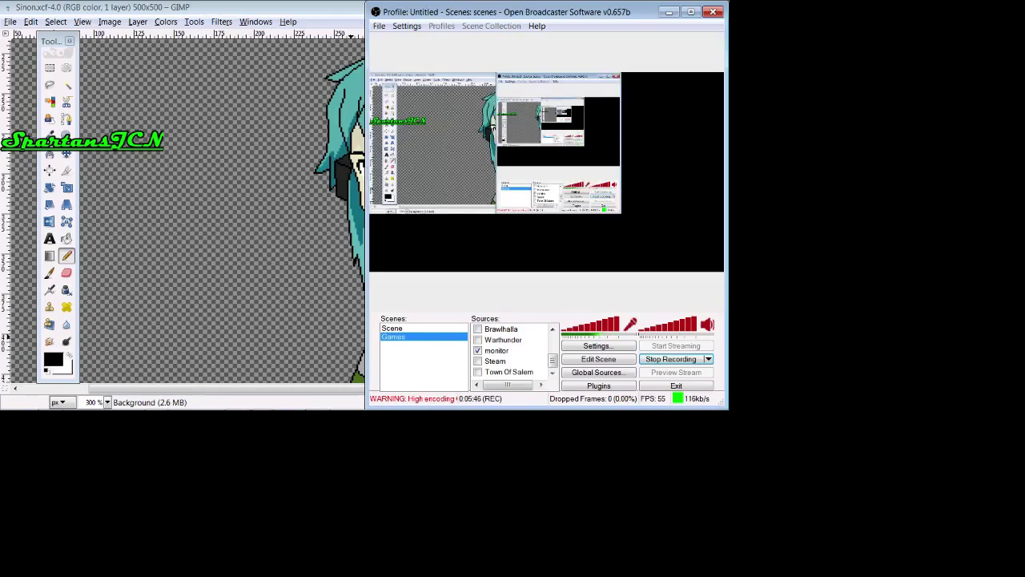
{"action": "left_click", "coordinate": [673, 12]}
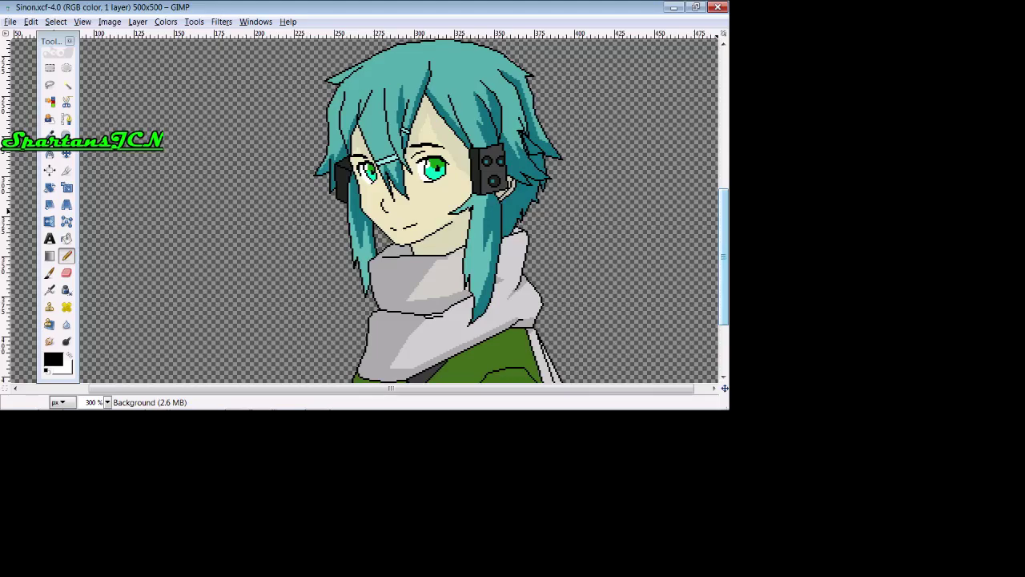
Look over the Sinon.xcf pixel art down to the lower edge of the jacket and minimize its window.
{"action": "left_click_drag", "start_coordinate": [724, 212], "coordinate": [723, 216]}
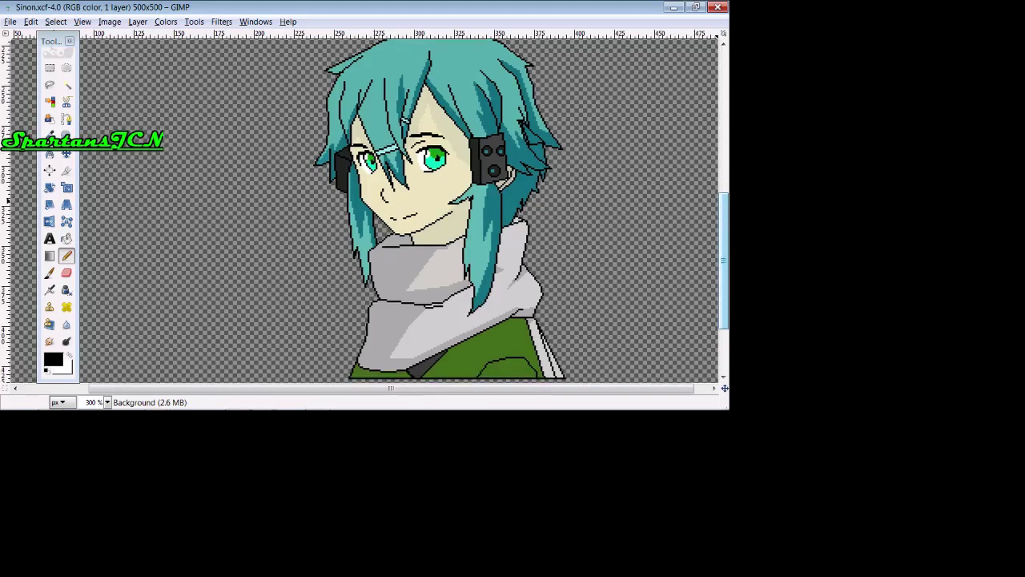
{"action": "left_click_drag", "start_coordinate": [724, 261], "coordinate": [723, 264]}
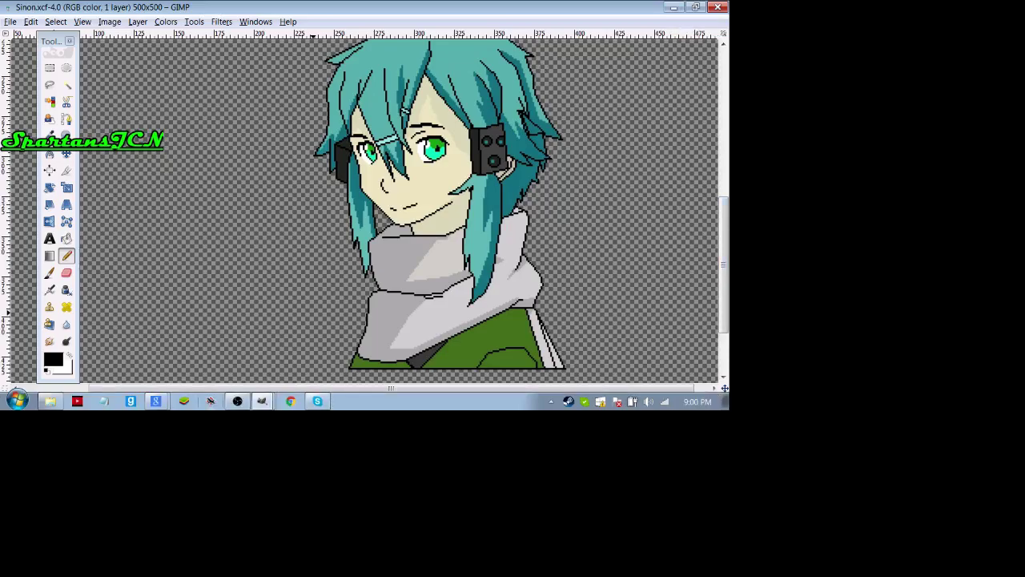
{"action": "left_click", "coordinate": [262, 402]}
{"action": "left_click", "coordinate": [241, 378]}
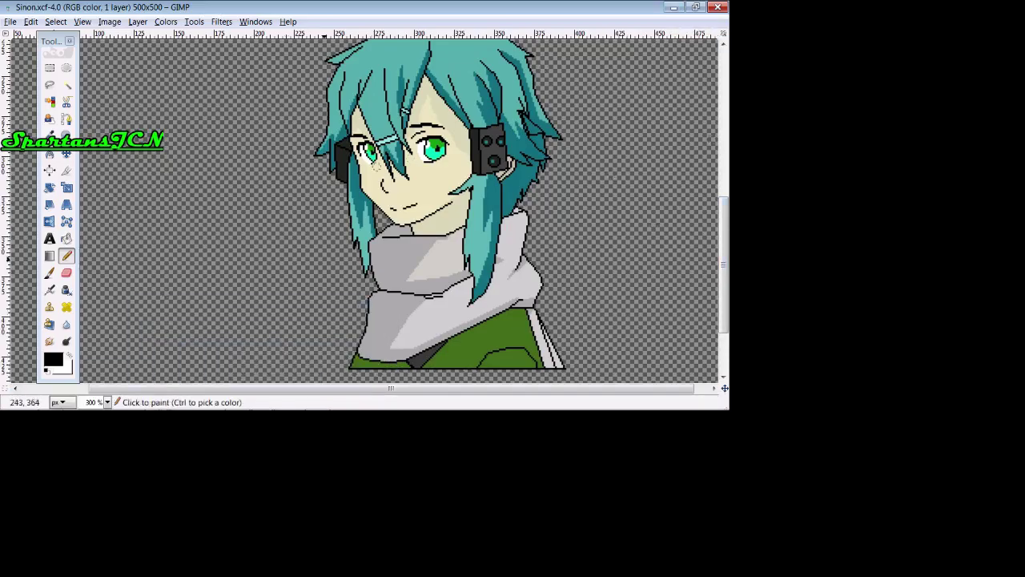
{"action": "left_click", "coordinate": [673, 7]}
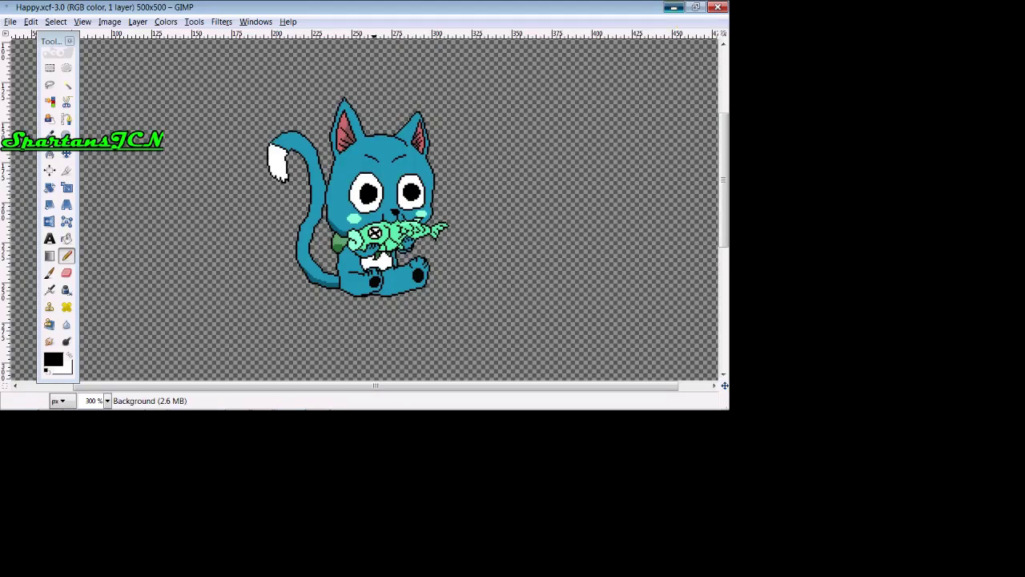
View the Happy.xcf and death gun pixel.xcf artworks, minimizing each window to return to the untitled canvas.
{"action": "left_click", "coordinate": [674, 7]}
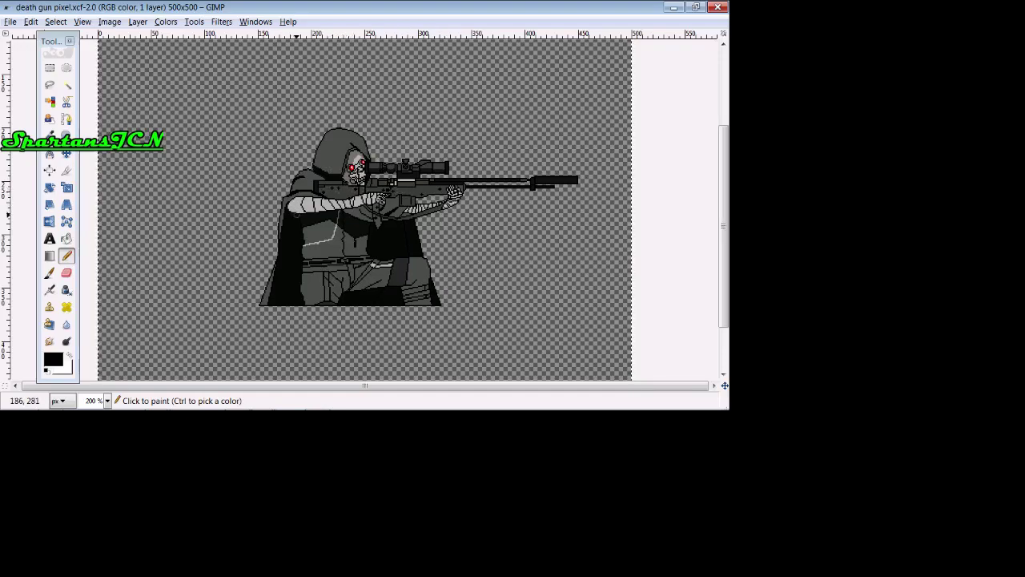
{"action": "left_click", "coordinate": [320, 220]}
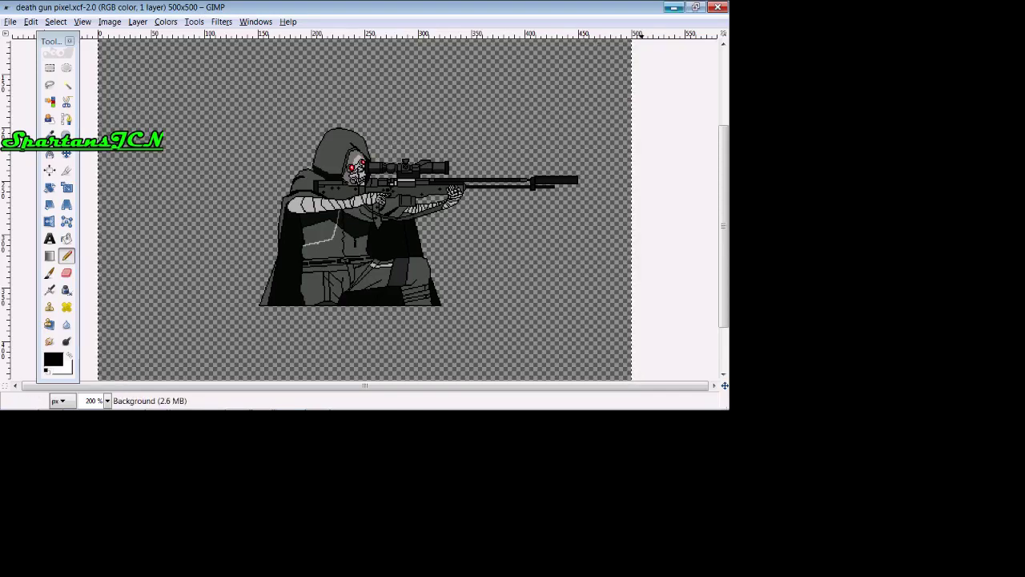
{"action": "left_click", "coordinate": [674, 7]}
{"action": "left_click", "coordinate": [261, 400]}
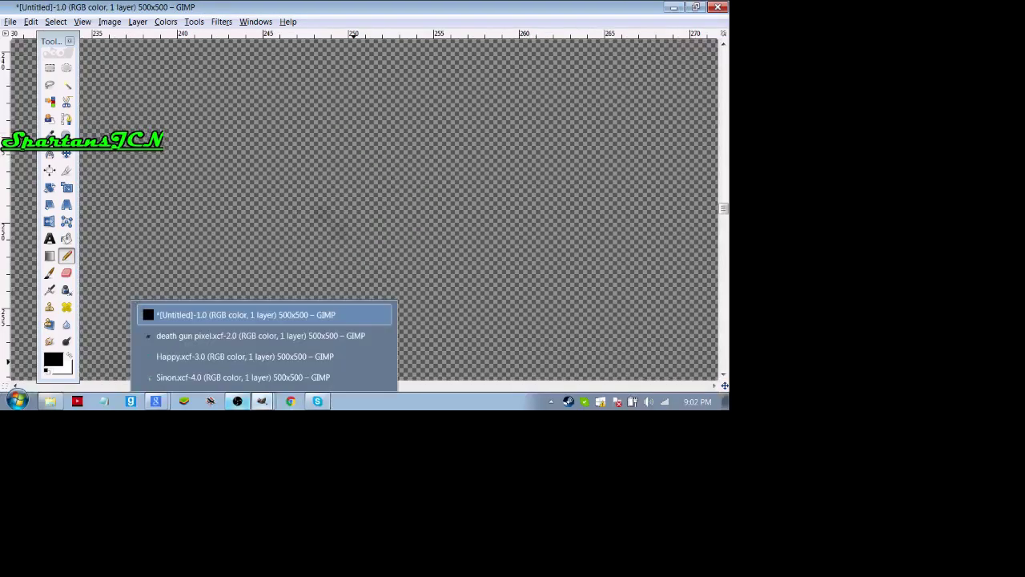